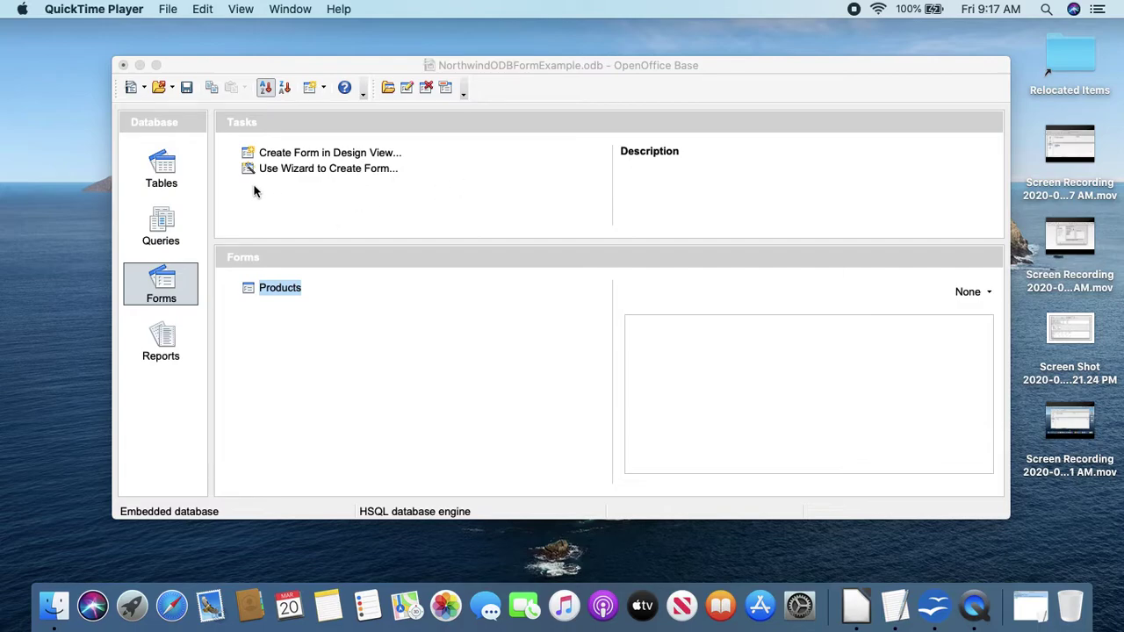
# Step: Switch the database pane from Tables to Forms to list the existing Products form
pyautogui.click(171, 174)
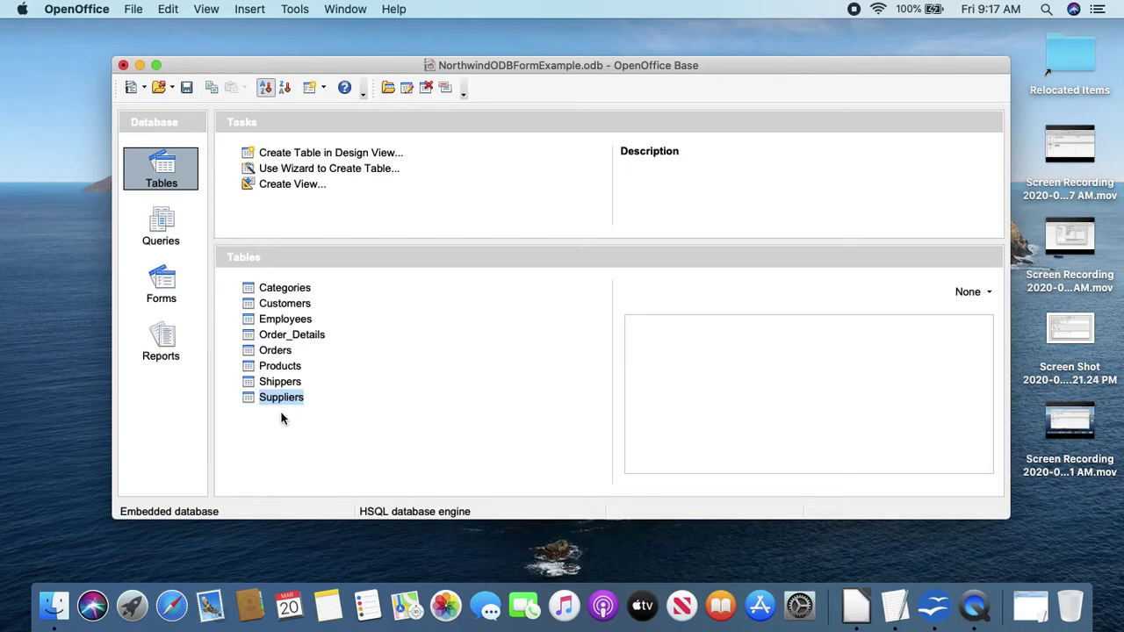
pyautogui.click(171, 290)
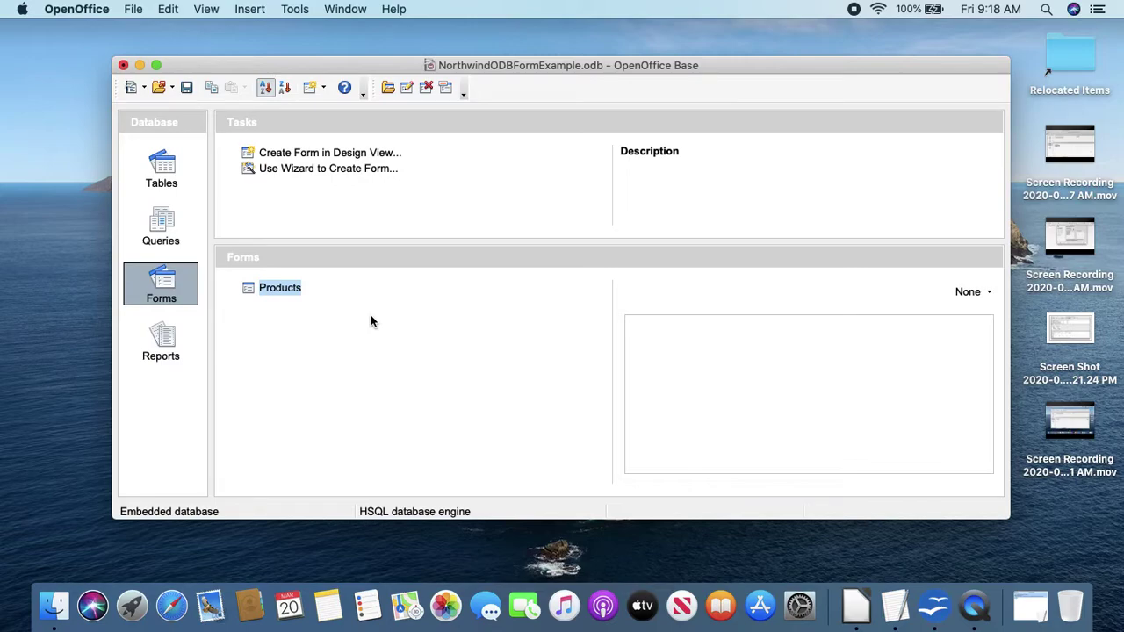
# Step: Start the Form Wizard on the Suppliers table and add all of its fields
pyautogui.click(326, 170)
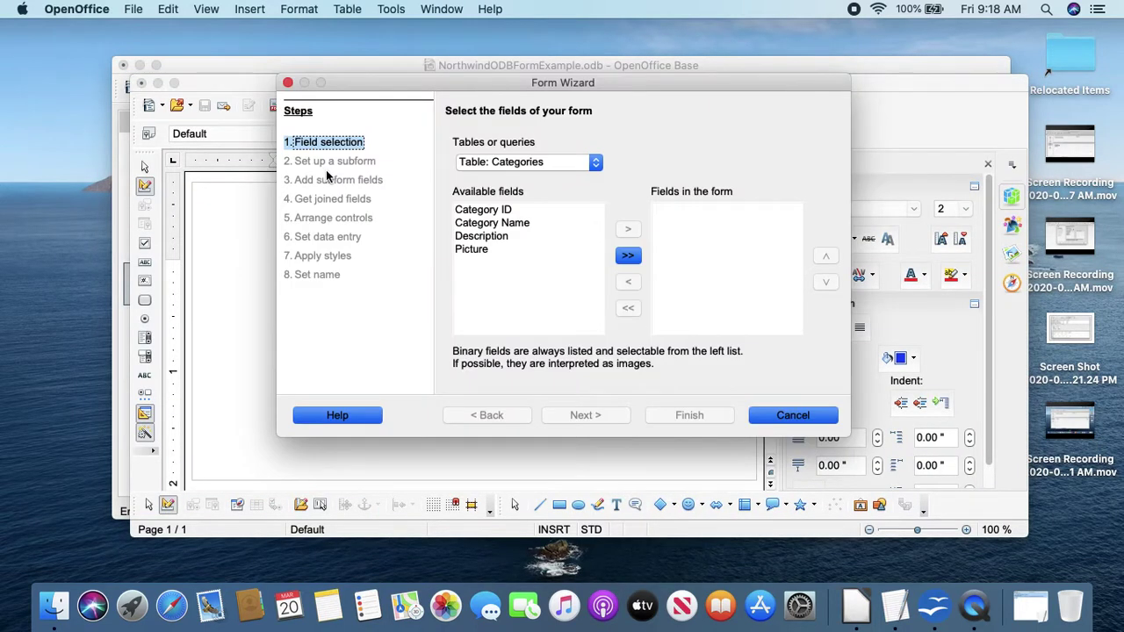
pyautogui.click(541, 164)
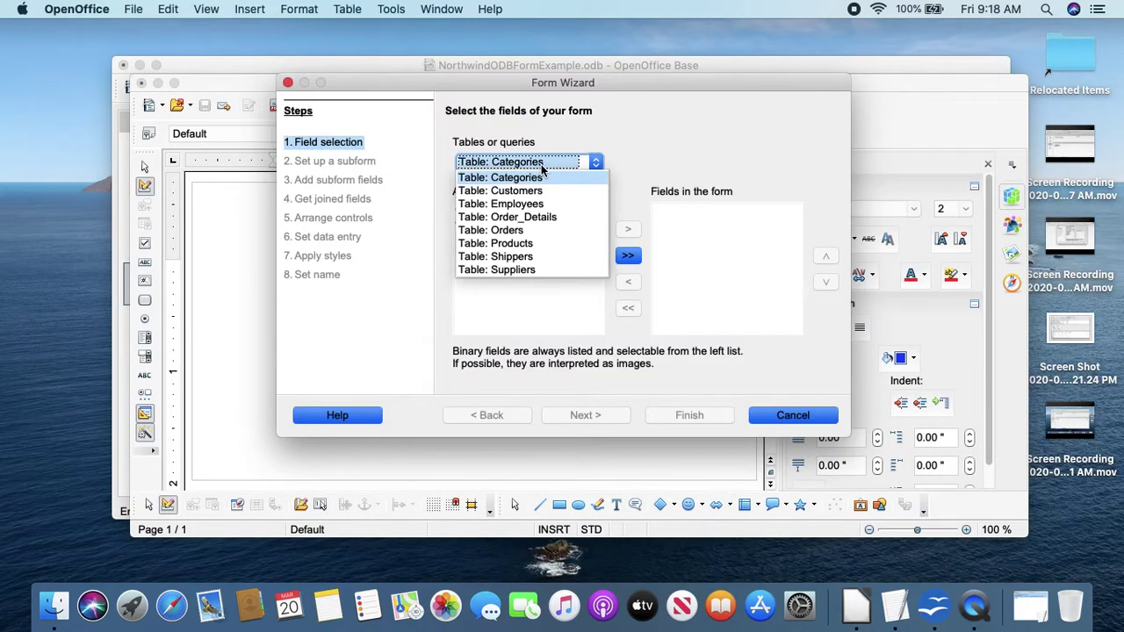
pyautogui.click(533, 271)
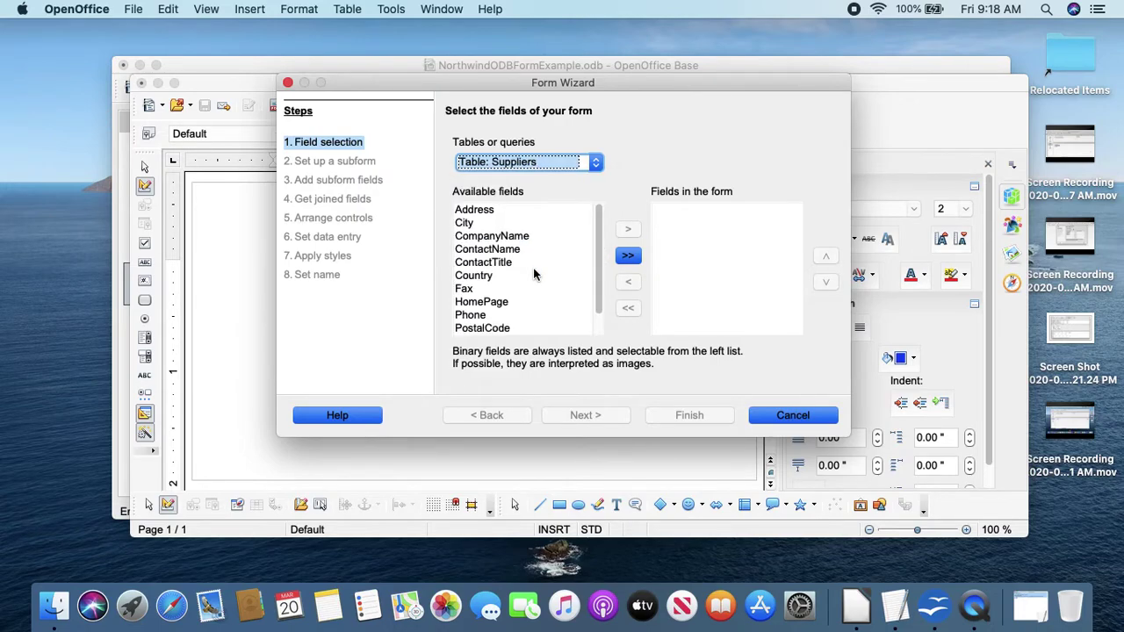
pyautogui.click(628, 255)
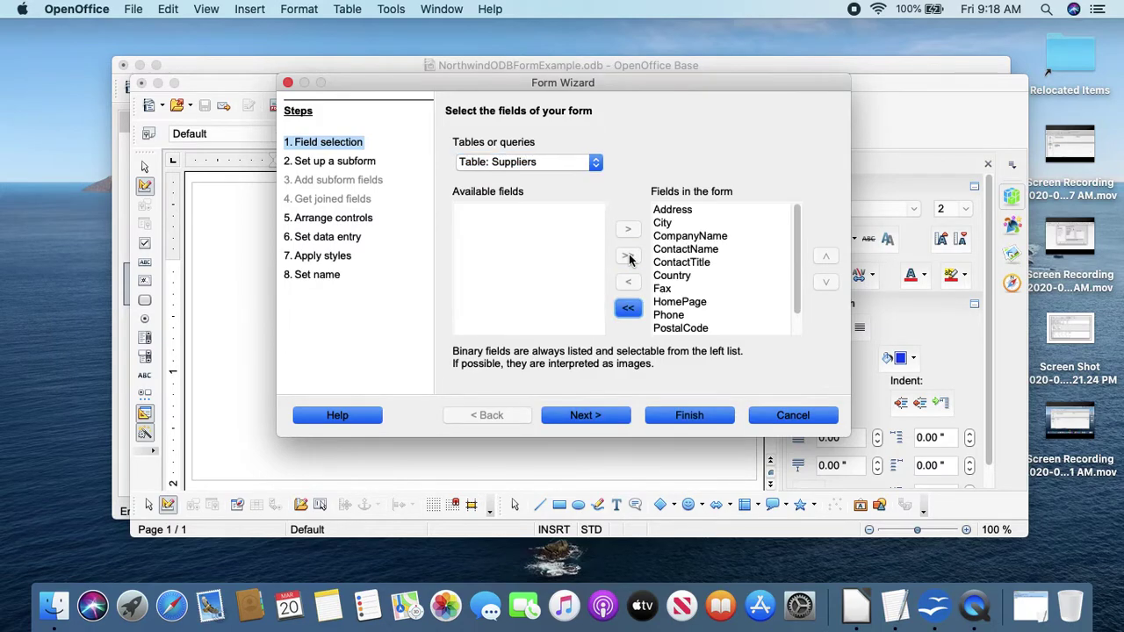
# Step: Skip subforms, choose the Columnar – Labels on Top layout, and finish the Suppliers form
pyautogui.click(595, 418)
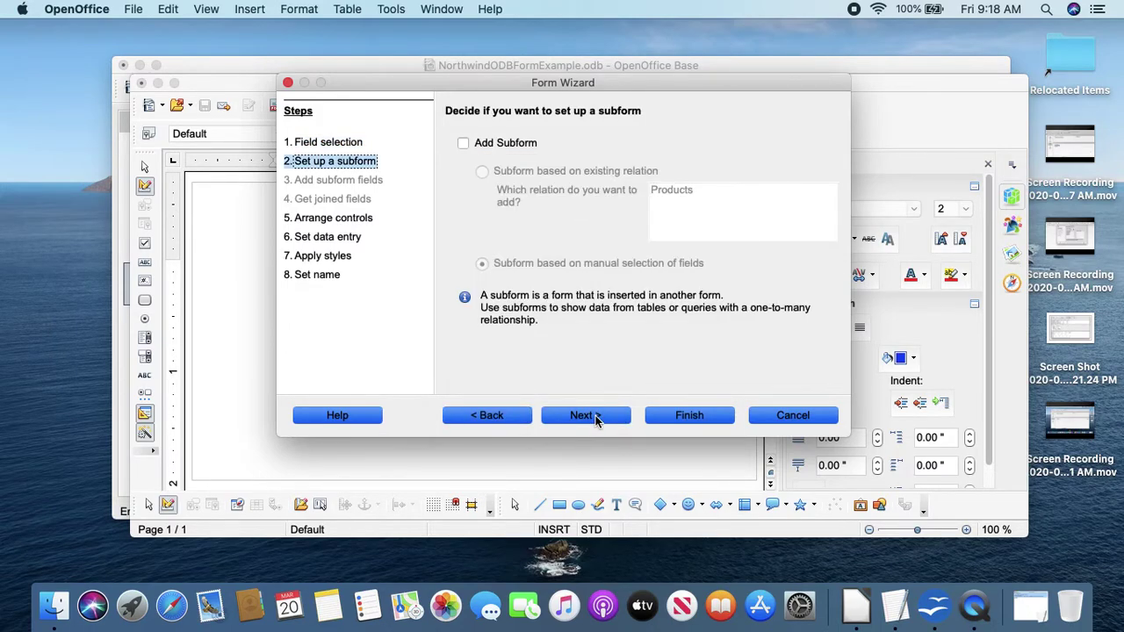
pyautogui.click(595, 418)
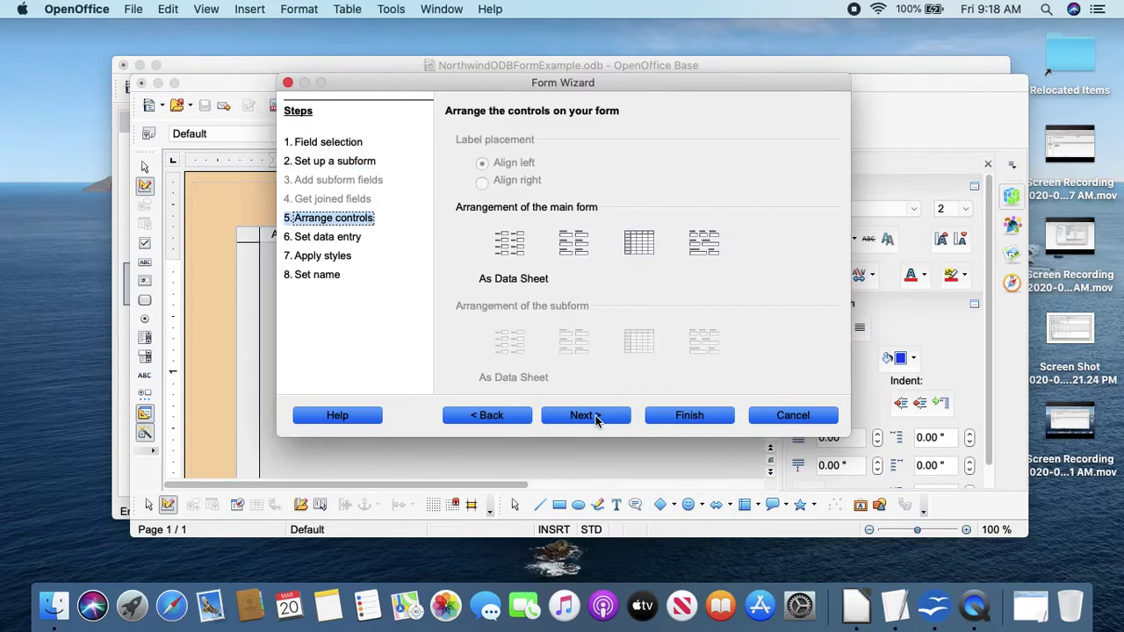
pyautogui.click(573, 243)
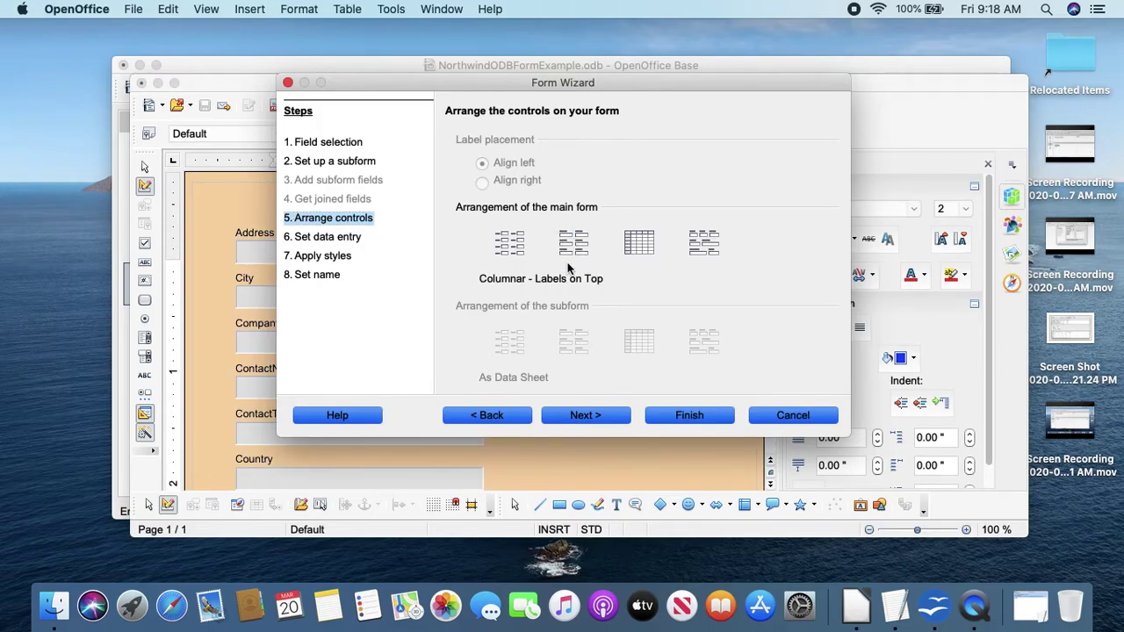
pyautogui.click(586, 415)
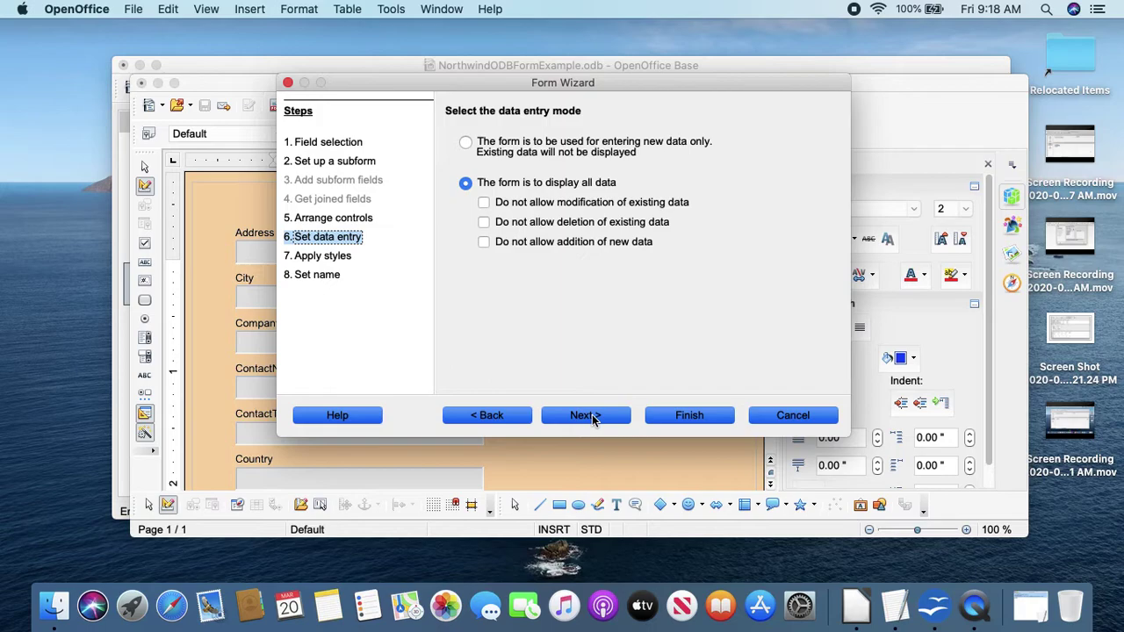
pyautogui.click(592, 419)
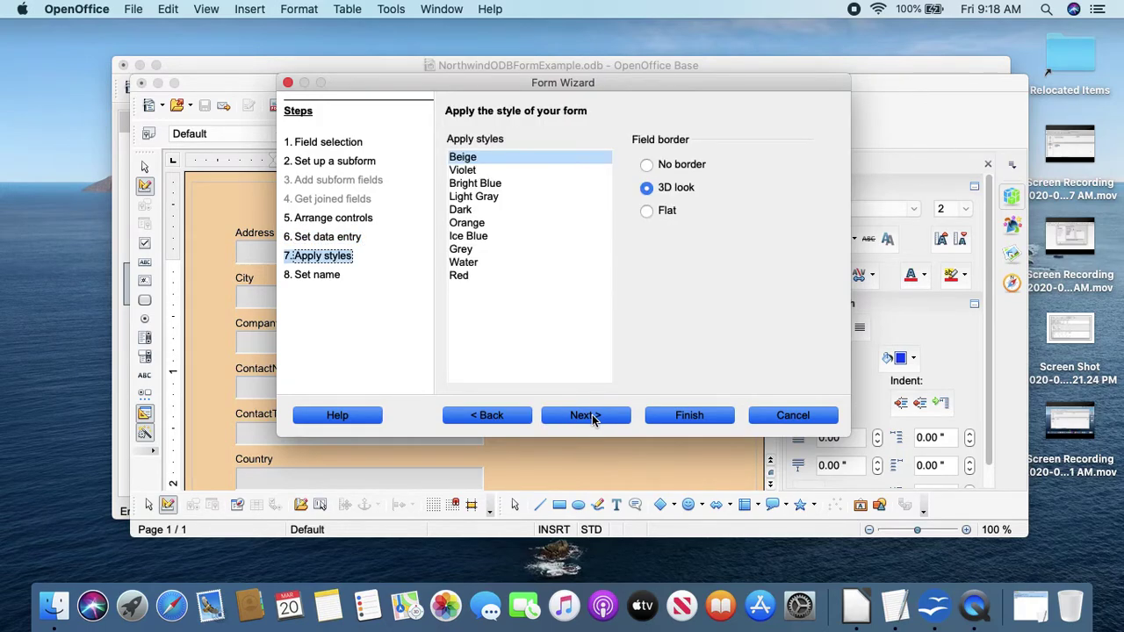
pyautogui.click(592, 418)
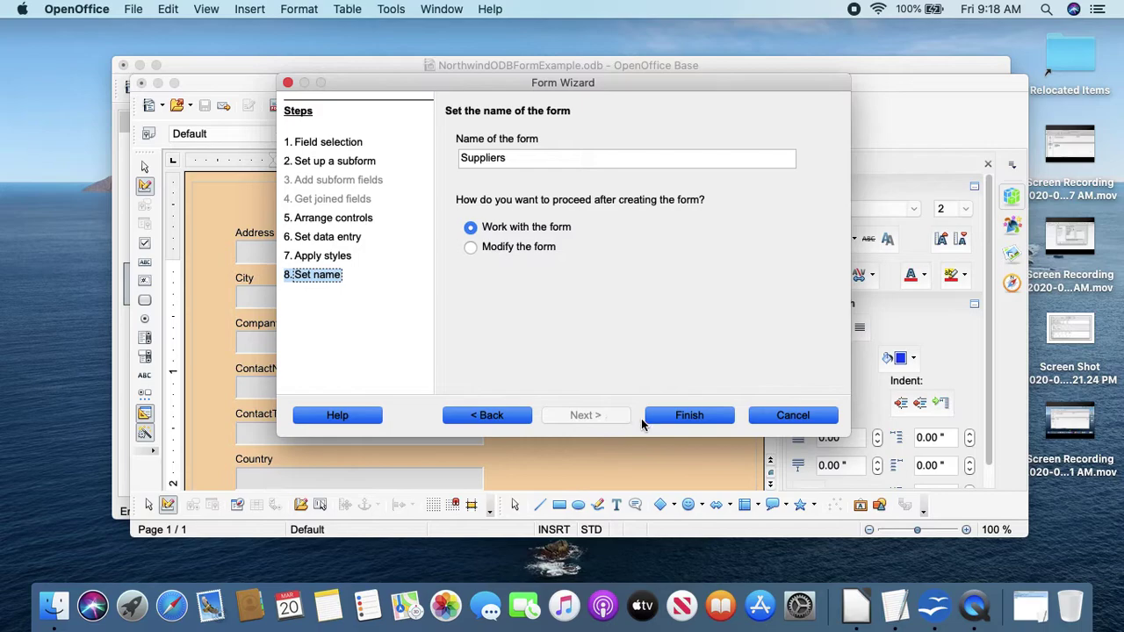
pyautogui.click(671, 420)
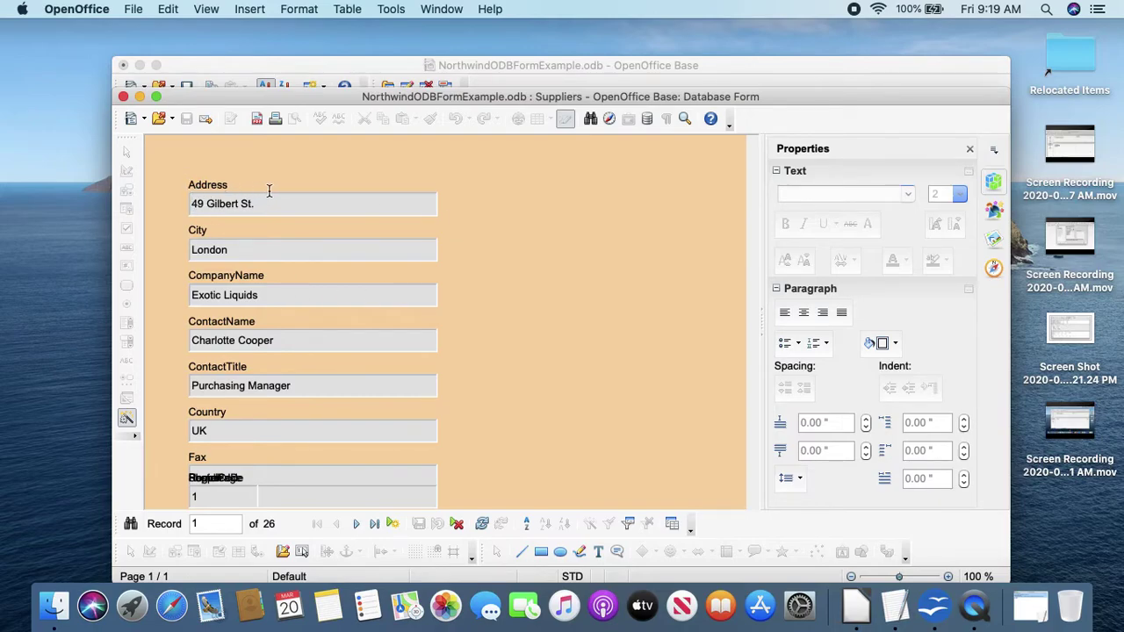
# Step: Close the Suppliers form window and select Suppliers in the Forms list
pyautogui.click(124, 97)
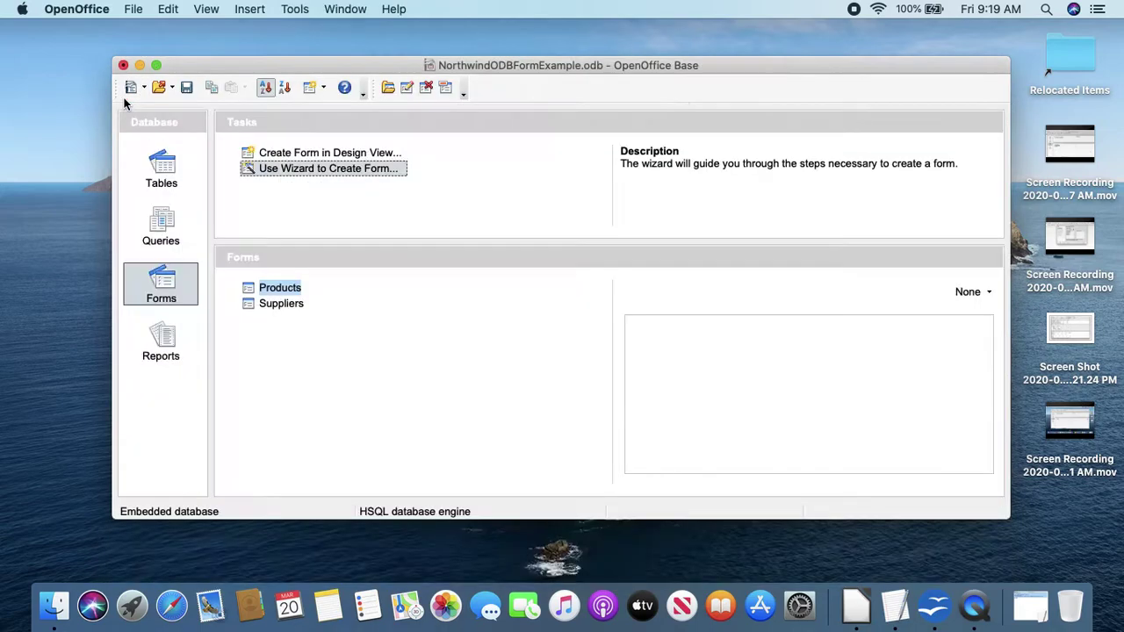
pyautogui.click(281, 304)
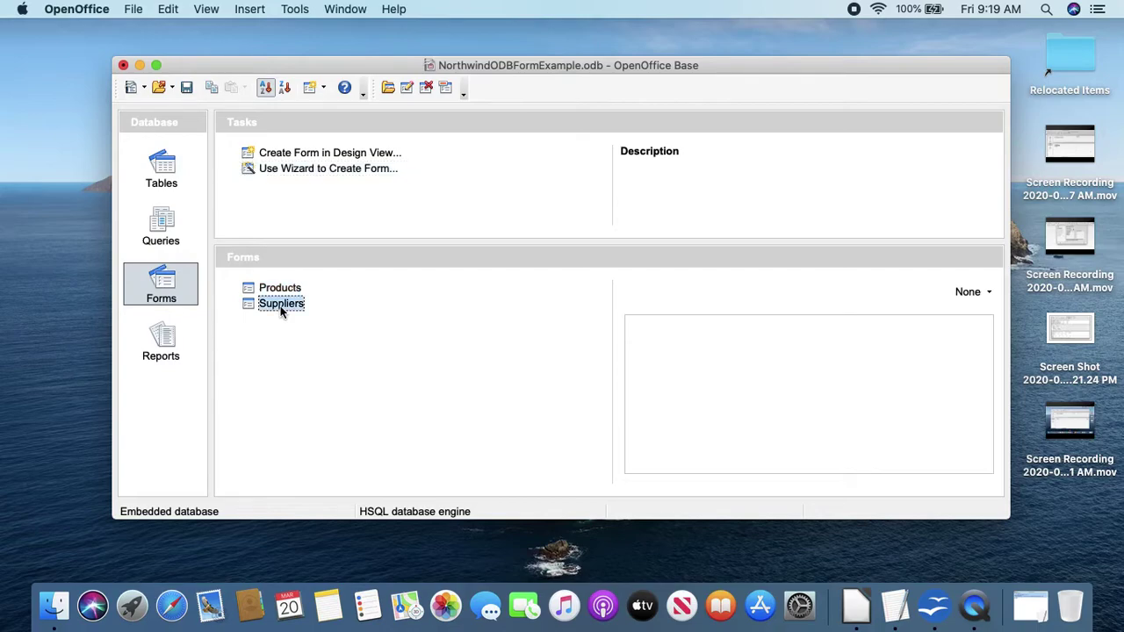
# Step: Open Suppliers for editing and stack CompanyName, ContactName, Address and City at the top
pyautogui.rightClick(280, 305)
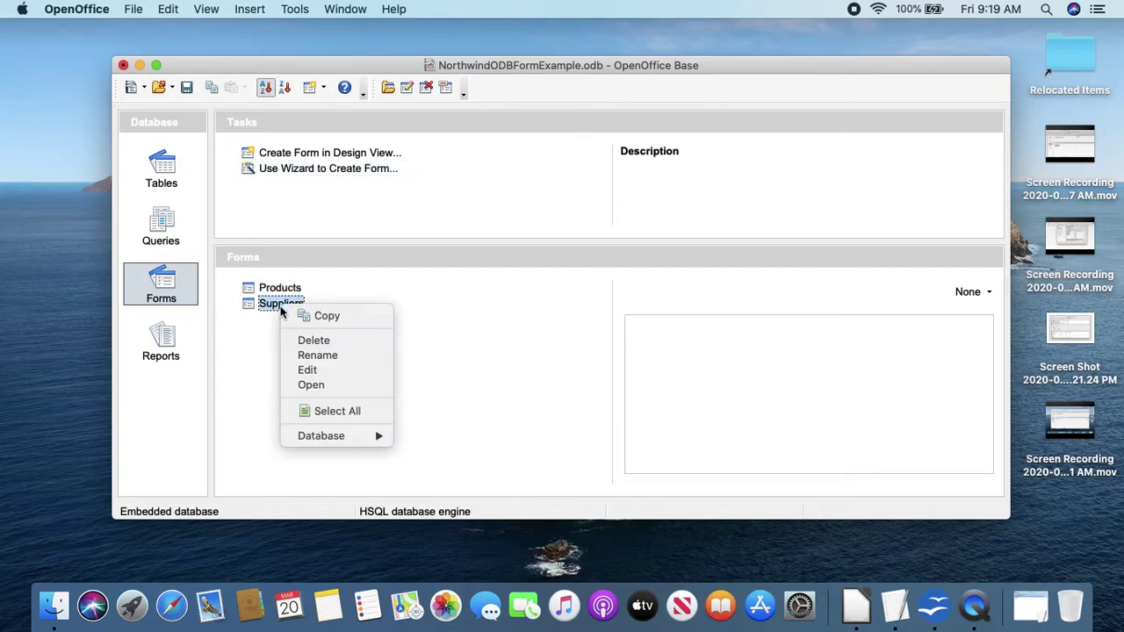
pyautogui.click(316, 378)
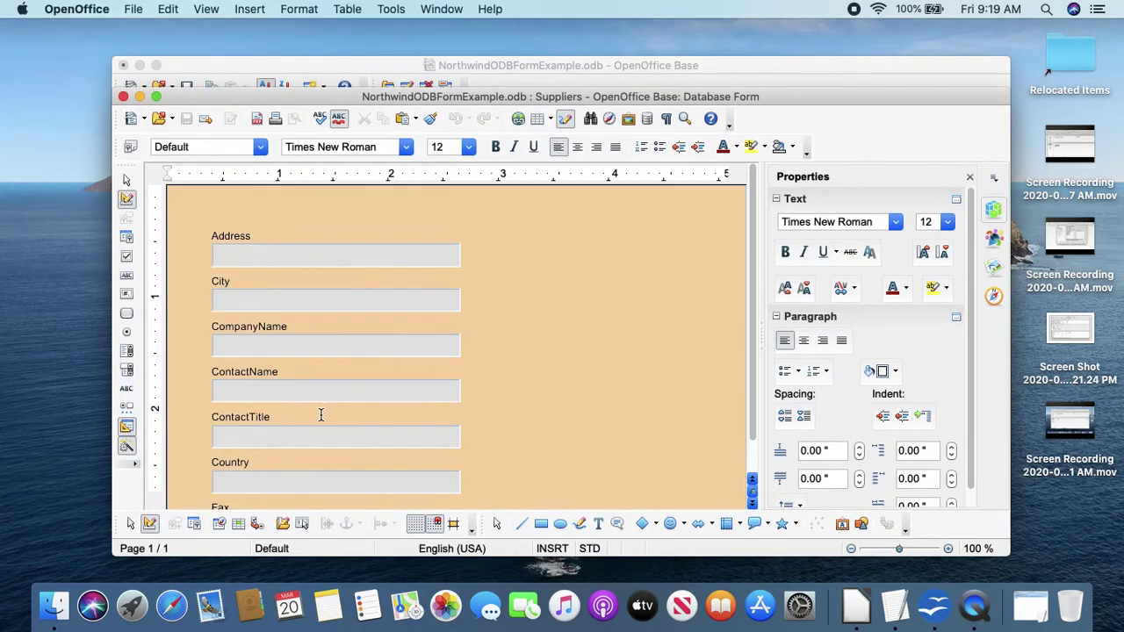
pyautogui.moveTo(325, 379); pyautogui.dragTo(540, 238)
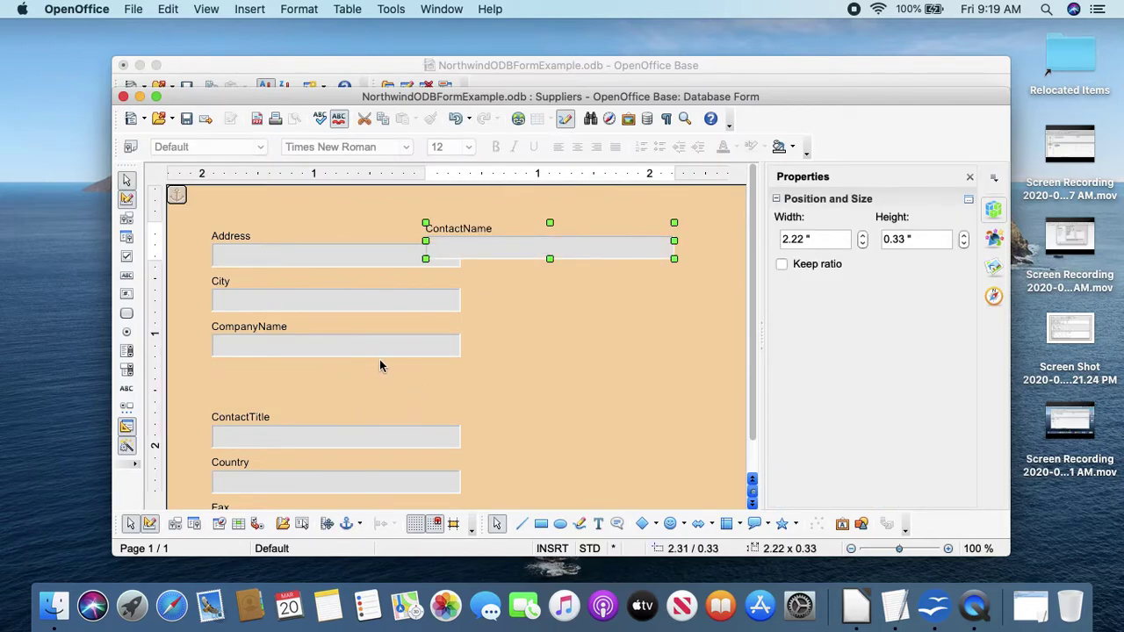
pyautogui.click(379, 359)
pyautogui.moveTo(379, 358); pyautogui.dragTo(524, 378)
pyautogui.click(565, 258)
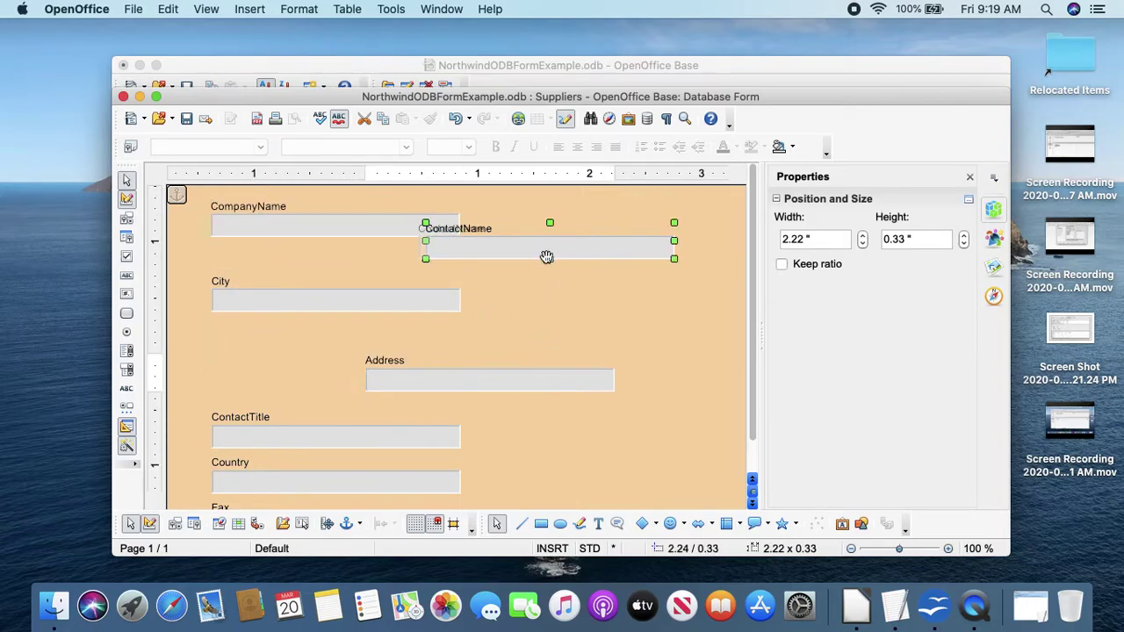
pyautogui.moveTo(541, 253); pyautogui.dragTo(384, 373)
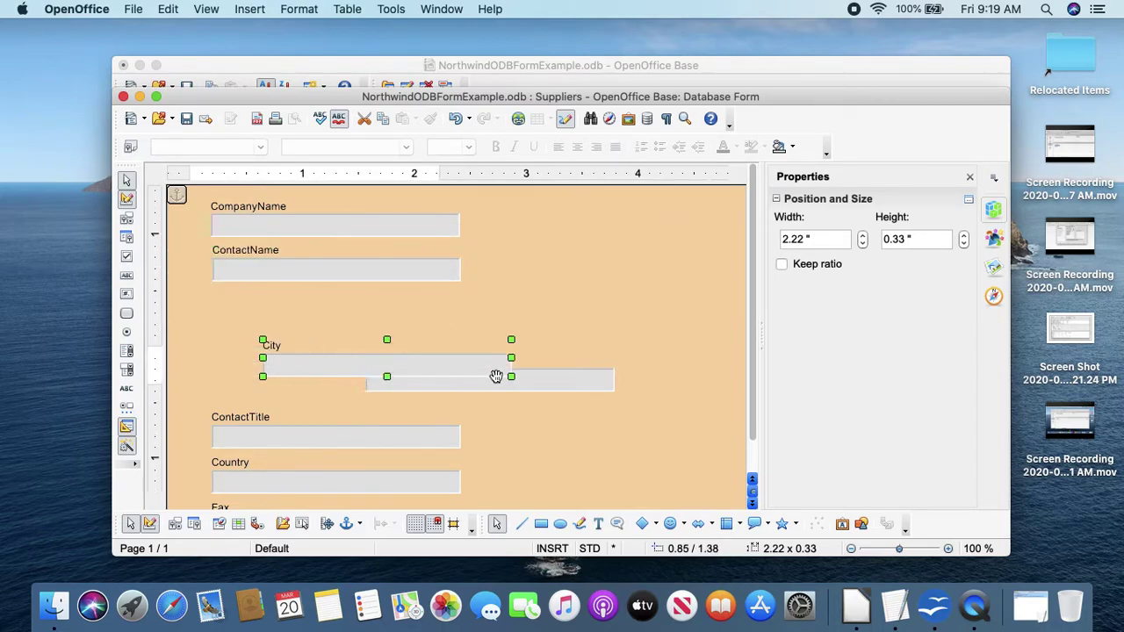
pyautogui.moveTo(536, 388); pyautogui.dragTo(325, 373)
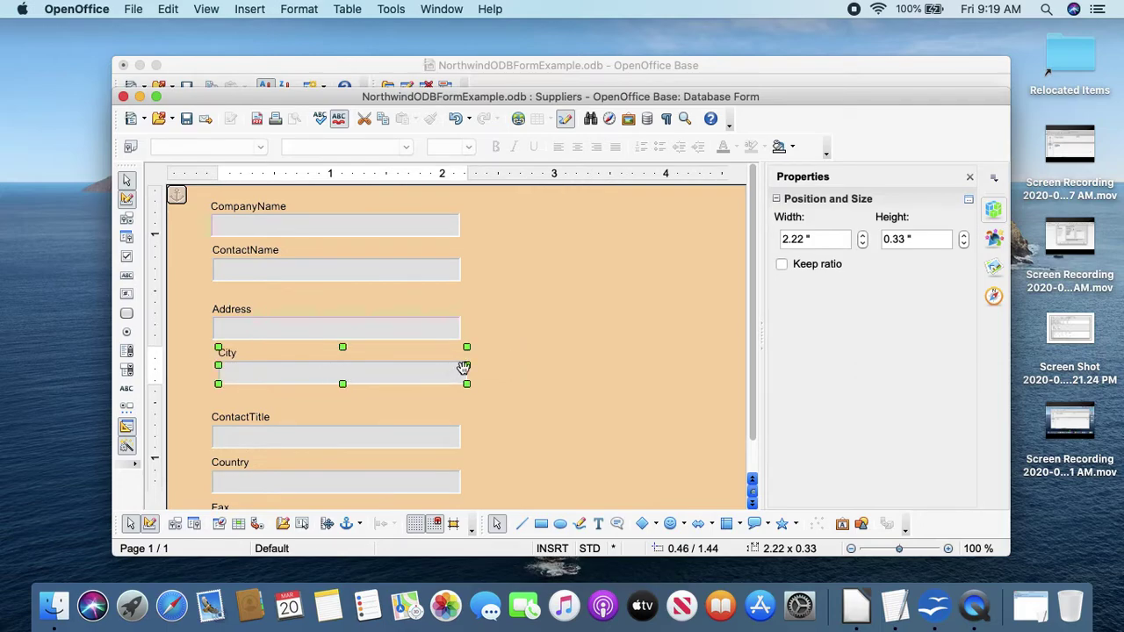
# Step: Narrow City to 1.38 inches and line up Region and a narrowed Country beside it
pyautogui.moveTo(466, 367); pyautogui.dragTo(373, 371)
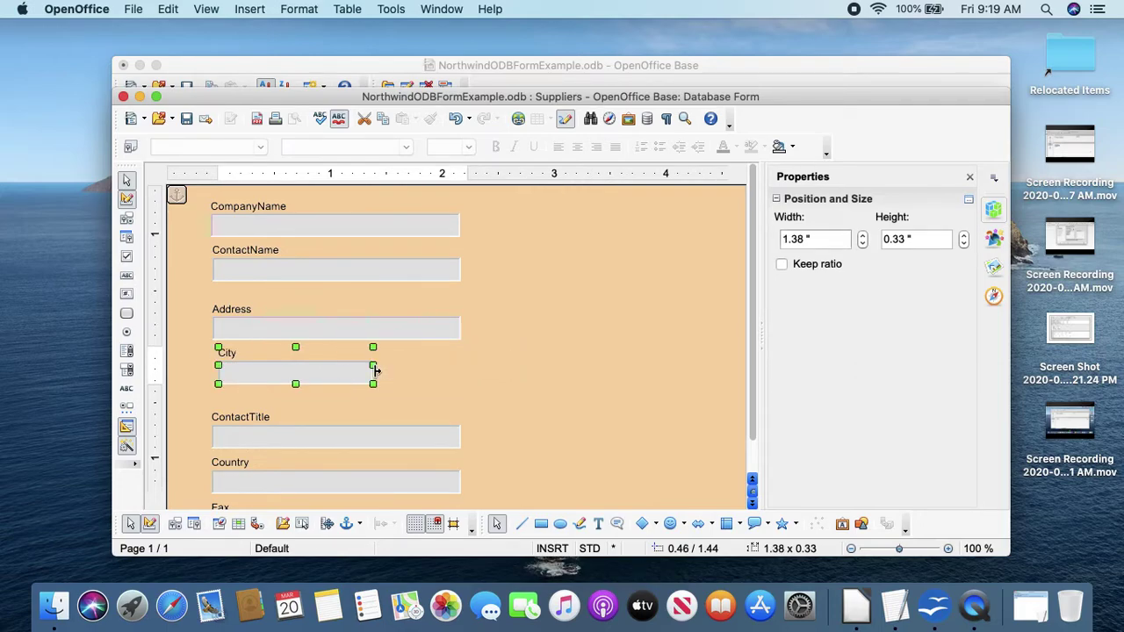
pyautogui.scroll(-1, 509, 389)
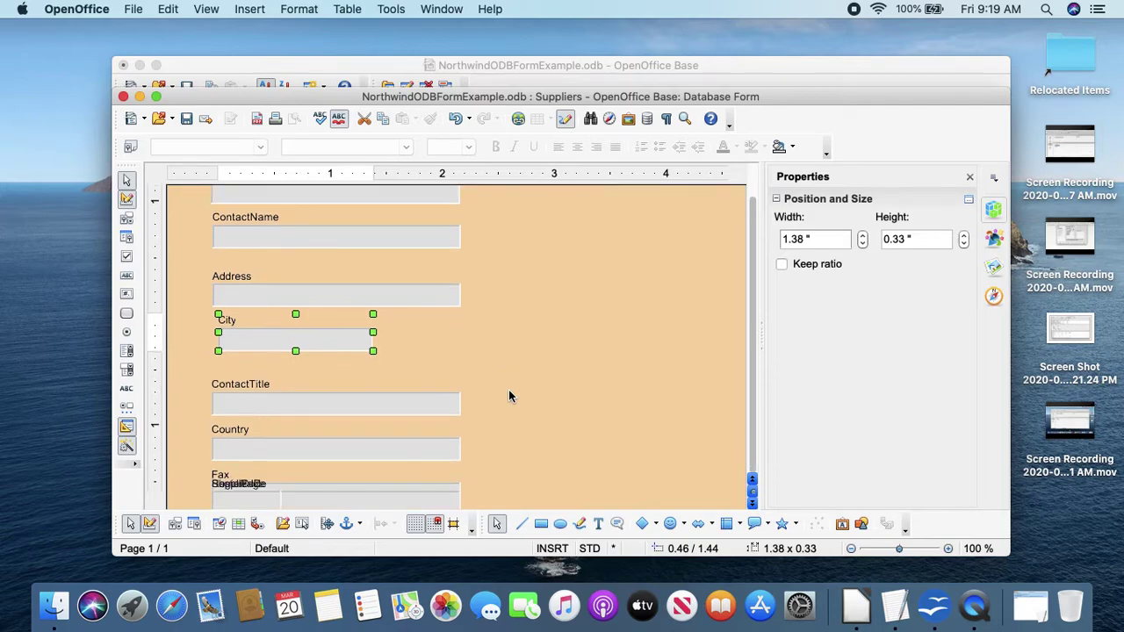
pyautogui.moveTo(417, 505); pyautogui.dragTo(592, 341)
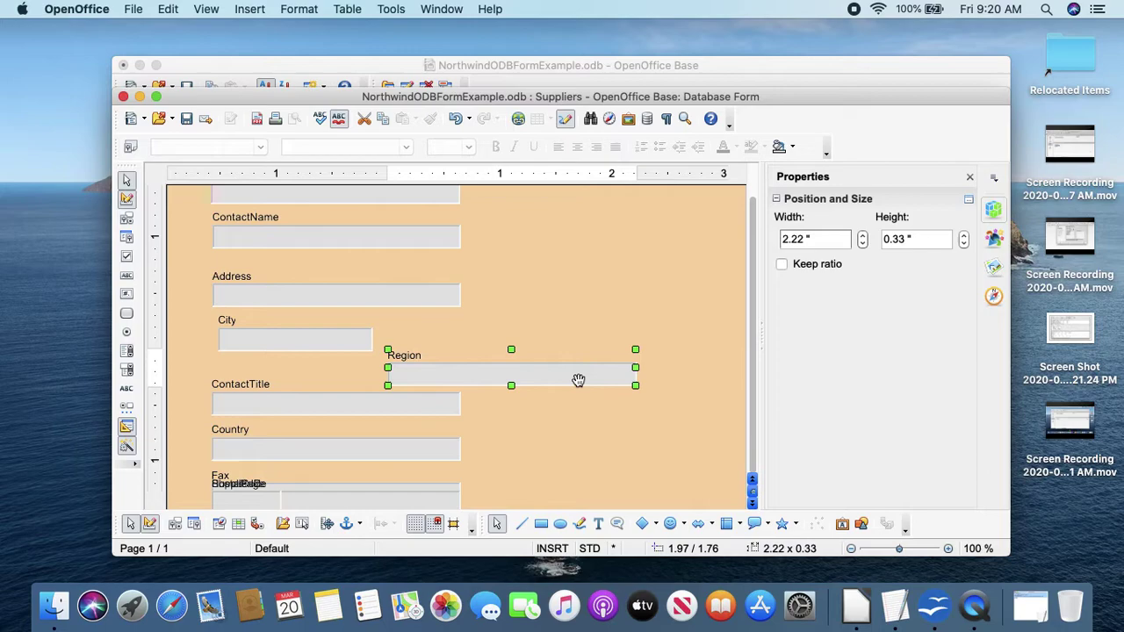
pyautogui.moveTo(577, 381); pyautogui.dragTo(502, 345)
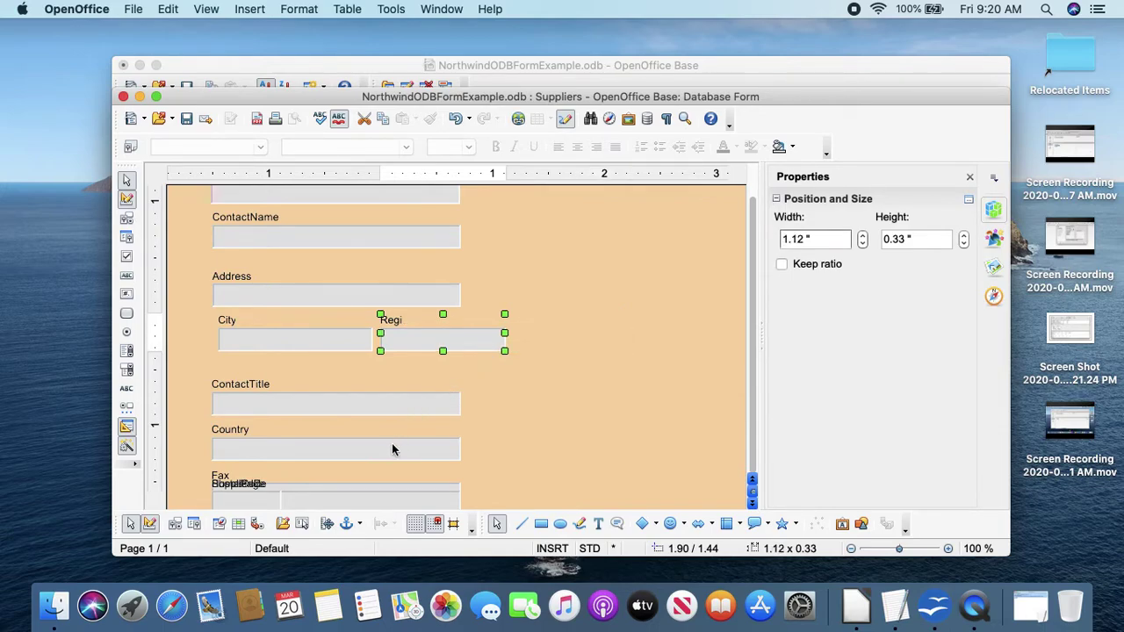
pyautogui.moveTo(392, 449); pyautogui.dragTo(693, 337)
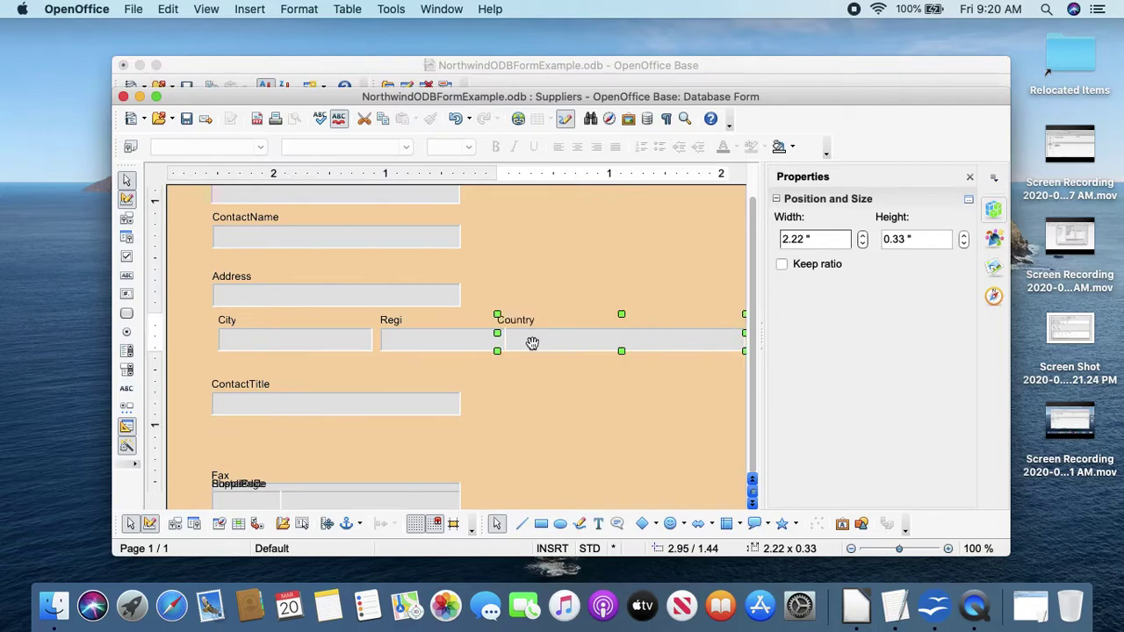
pyautogui.moveTo(494, 334); pyautogui.dragTo(512, 333)
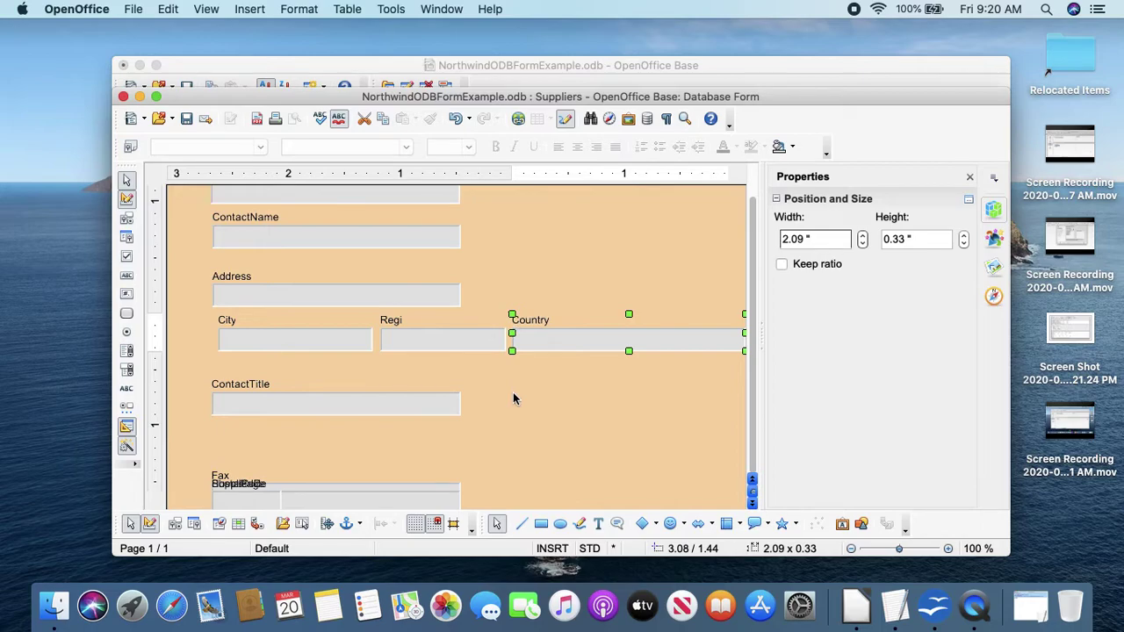
pyautogui.scroll(1, 514, 399)
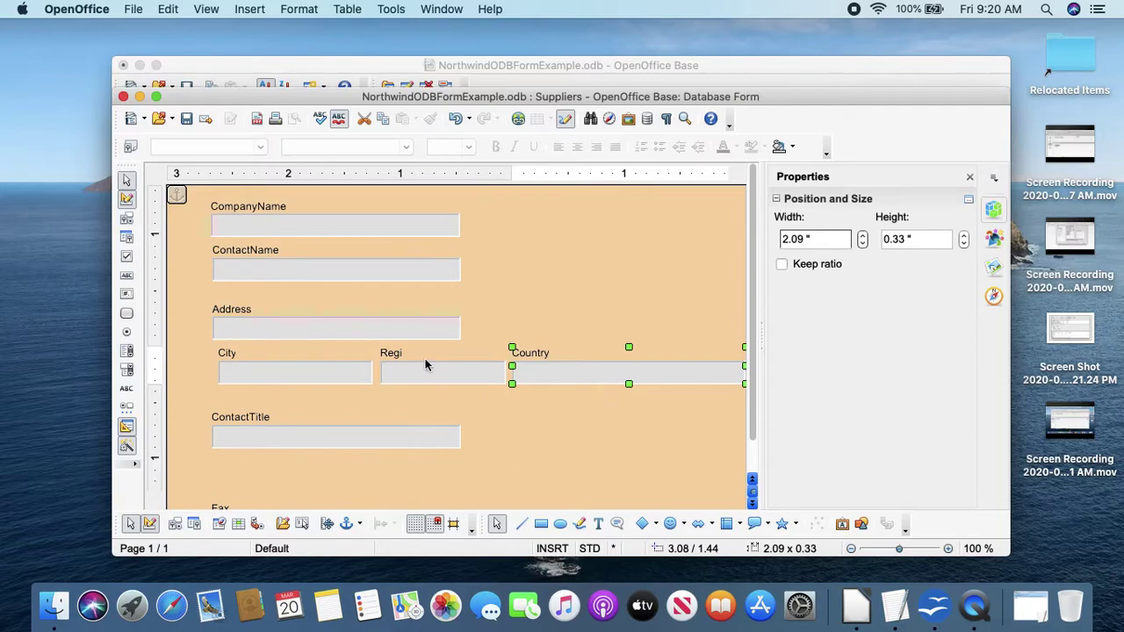
pyautogui.click(514, 422)
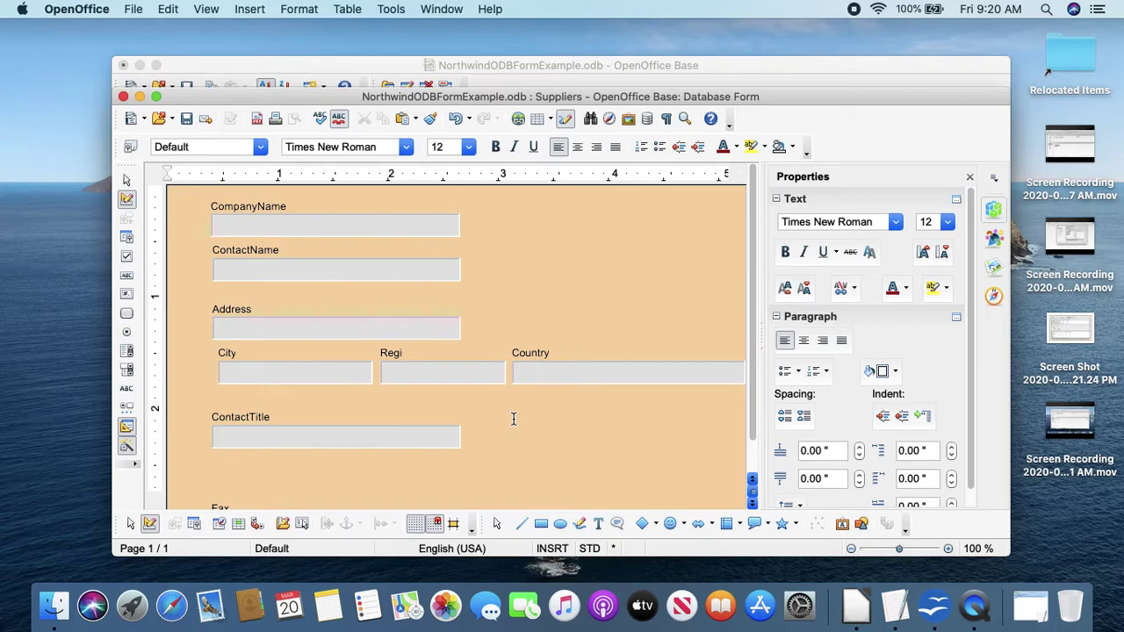
# Step: Ungroup the CompanyName label from its text box using Group > Ungroup
pyautogui.click(260, 206)
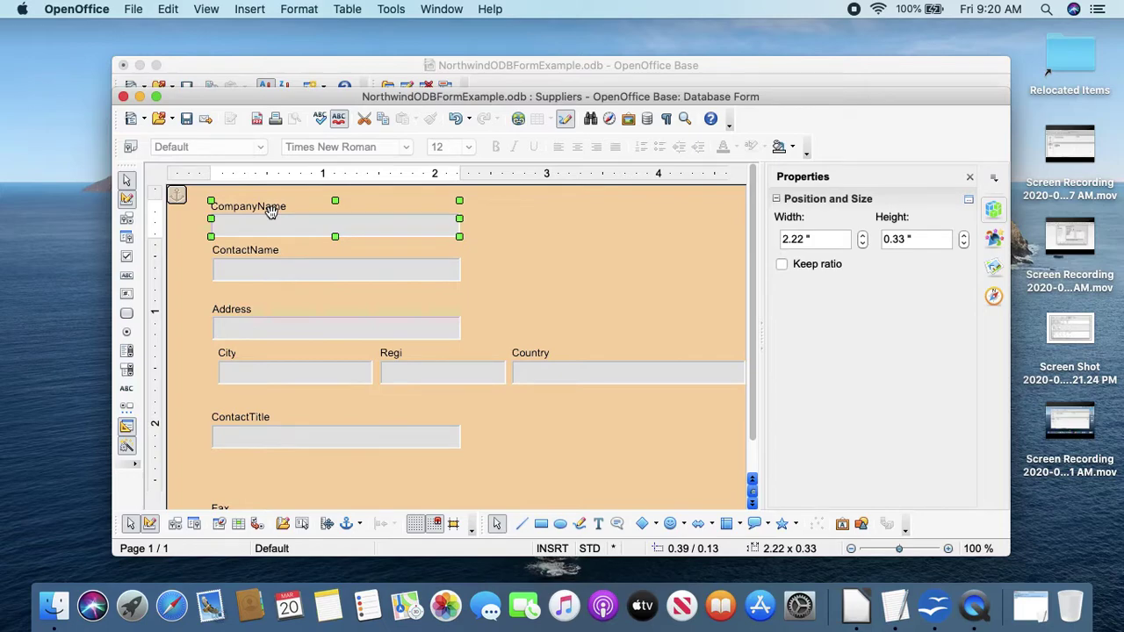
pyautogui.rightClick(272, 213)
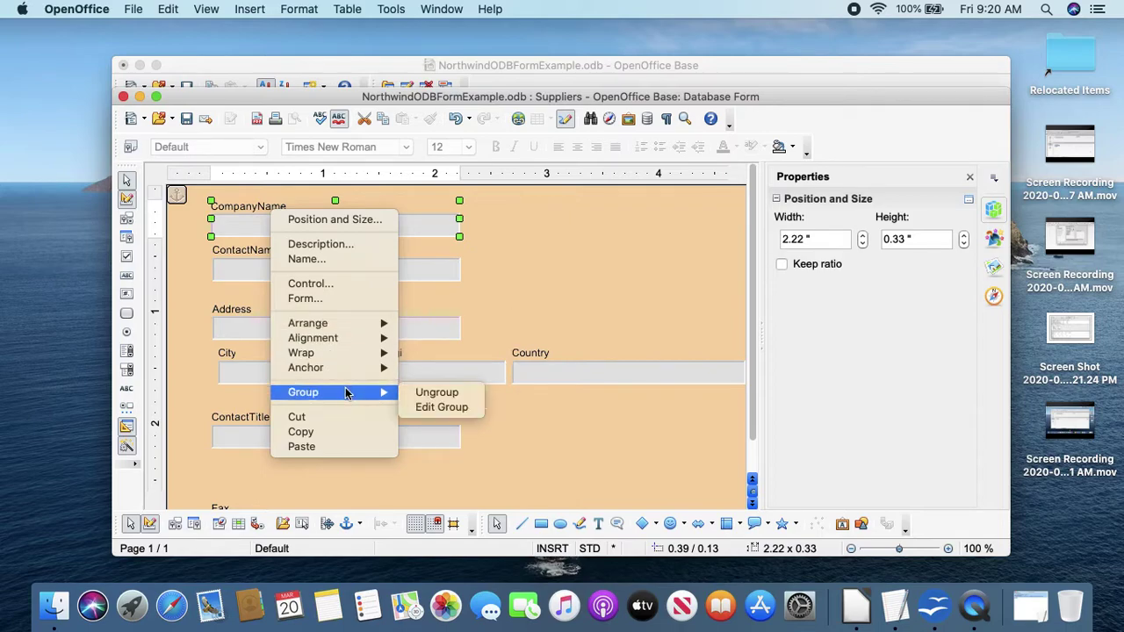
pyautogui.click(421, 392)
pyautogui.click(543, 286)
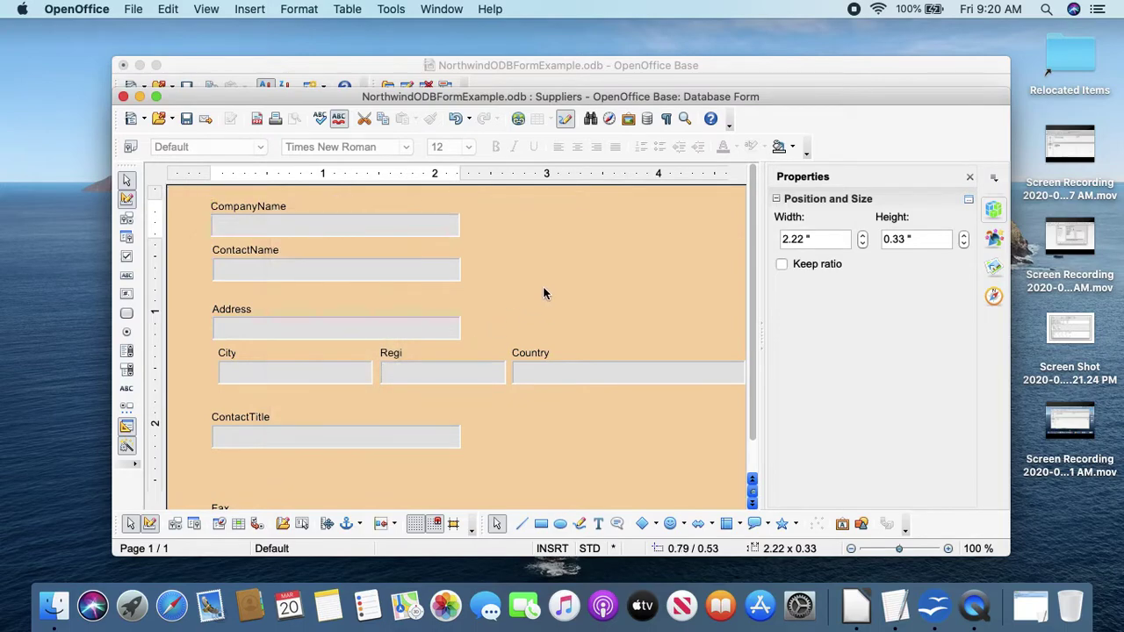
# Step: Change the first label's caption to 'Company Name' by inserting a space
pyautogui.doubleClick(252, 207)
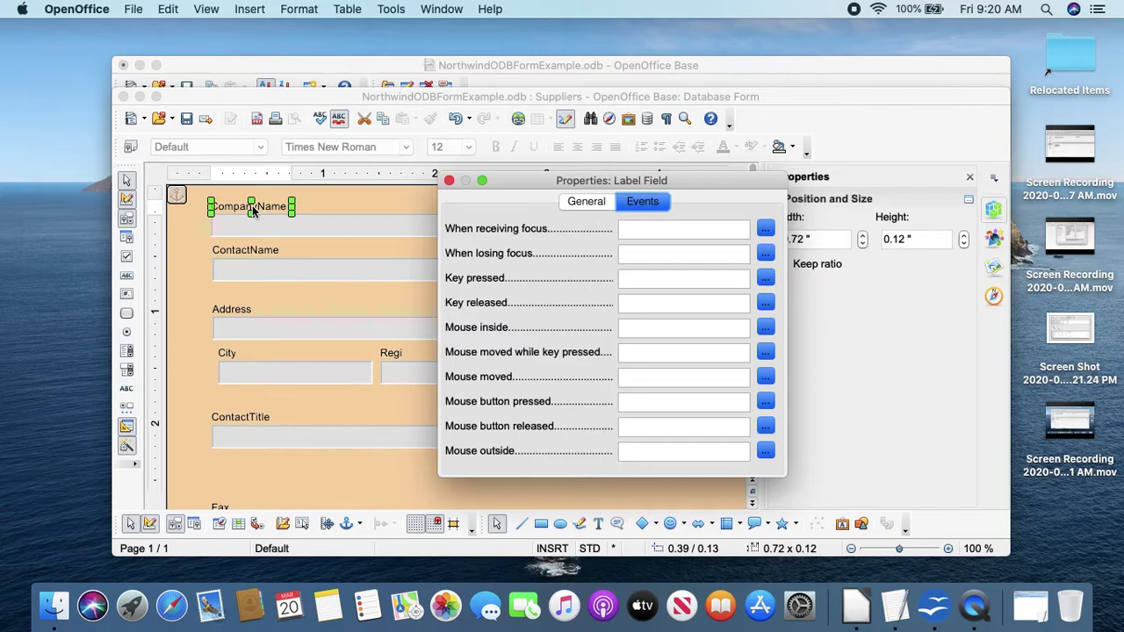
pyautogui.click(587, 201)
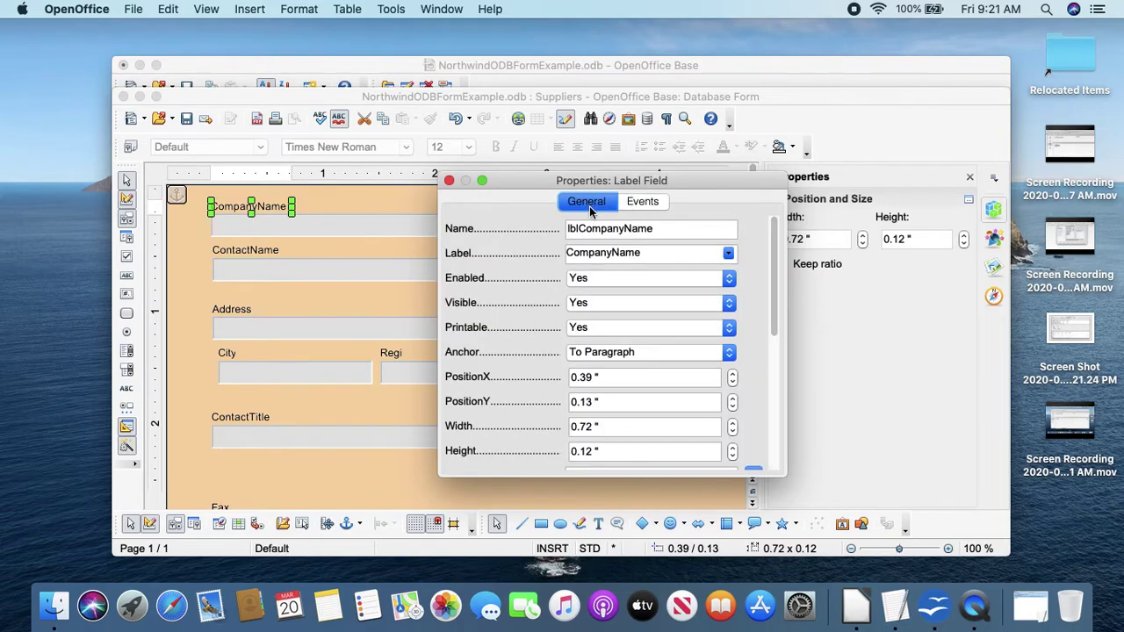
pyautogui.click(615, 254)
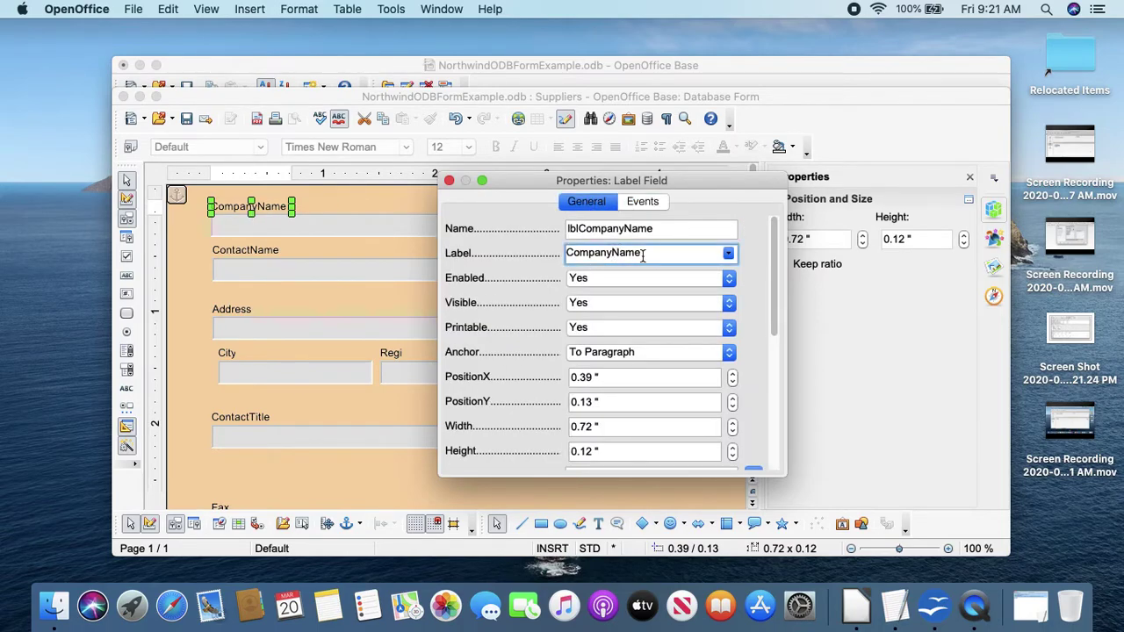
pyautogui.press('Left')
pyautogui.press('Left')
pyautogui.press('Left')
pyautogui.press('Left')
pyautogui.click(450, 181)
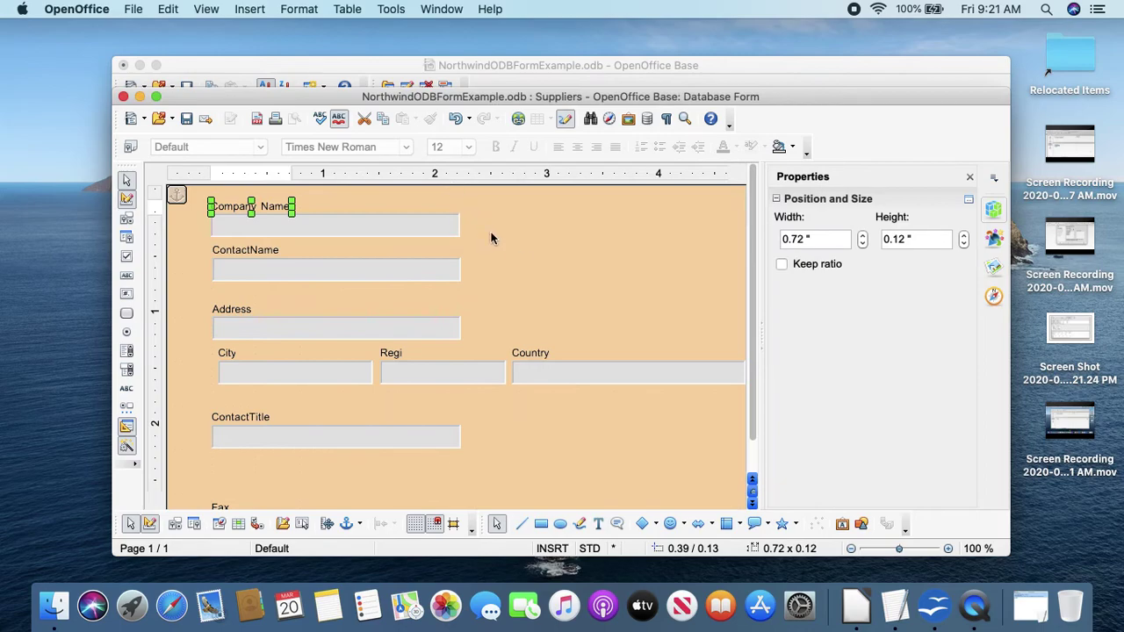
pyautogui.click(522, 253)
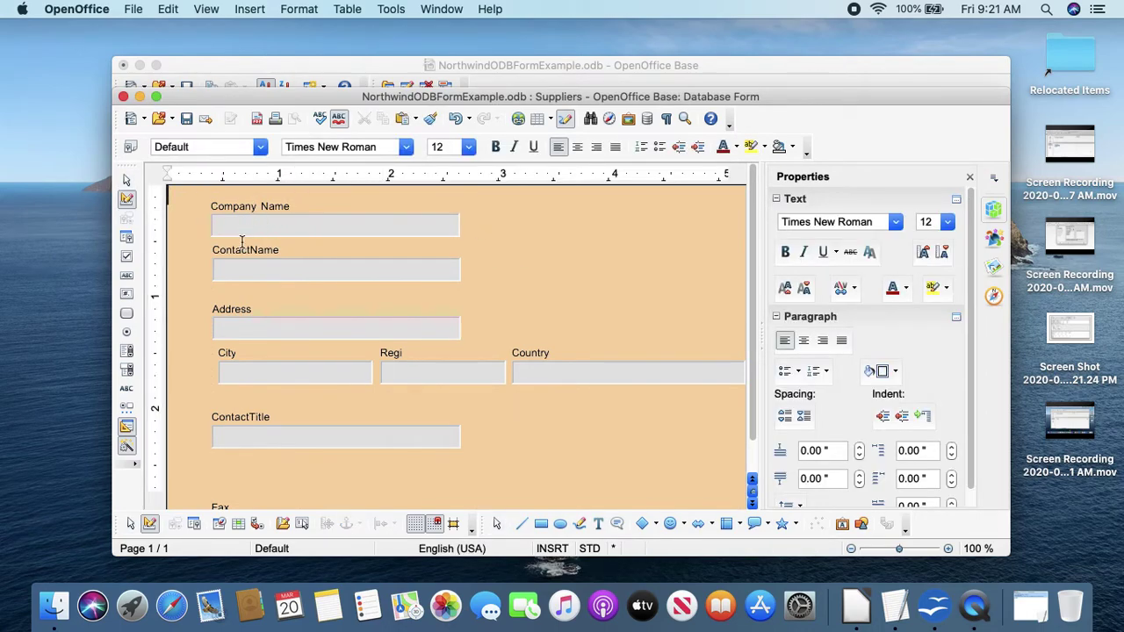
# Step: Set the Company Name label's font to Bold, size 8
pyautogui.doubleClick(281, 205)
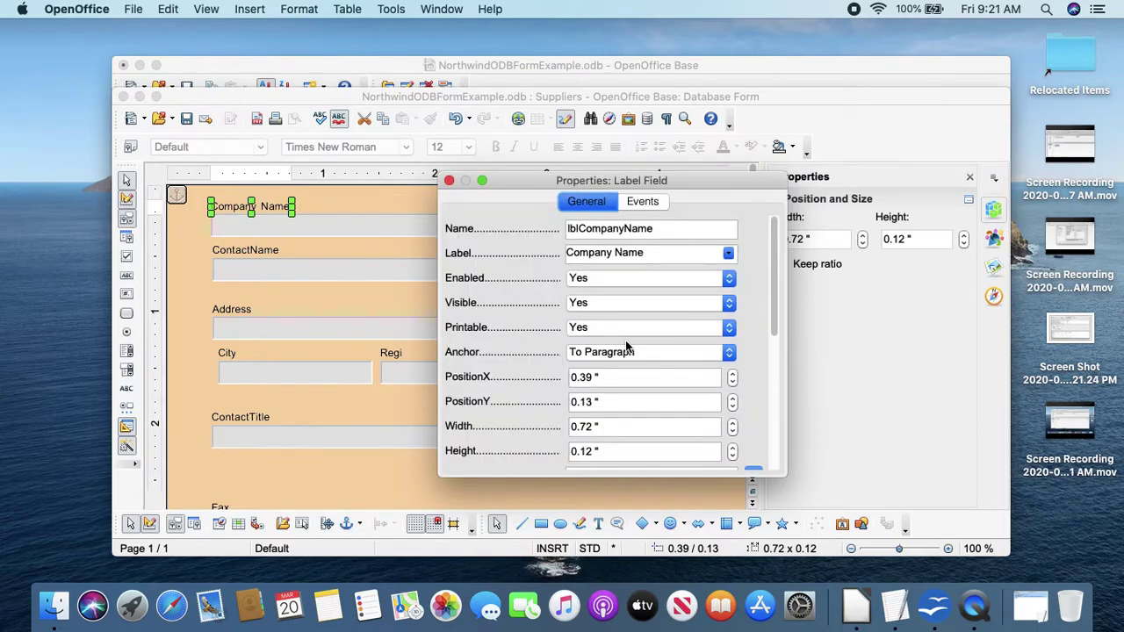
pyautogui.scroll(-5, 668, 384)
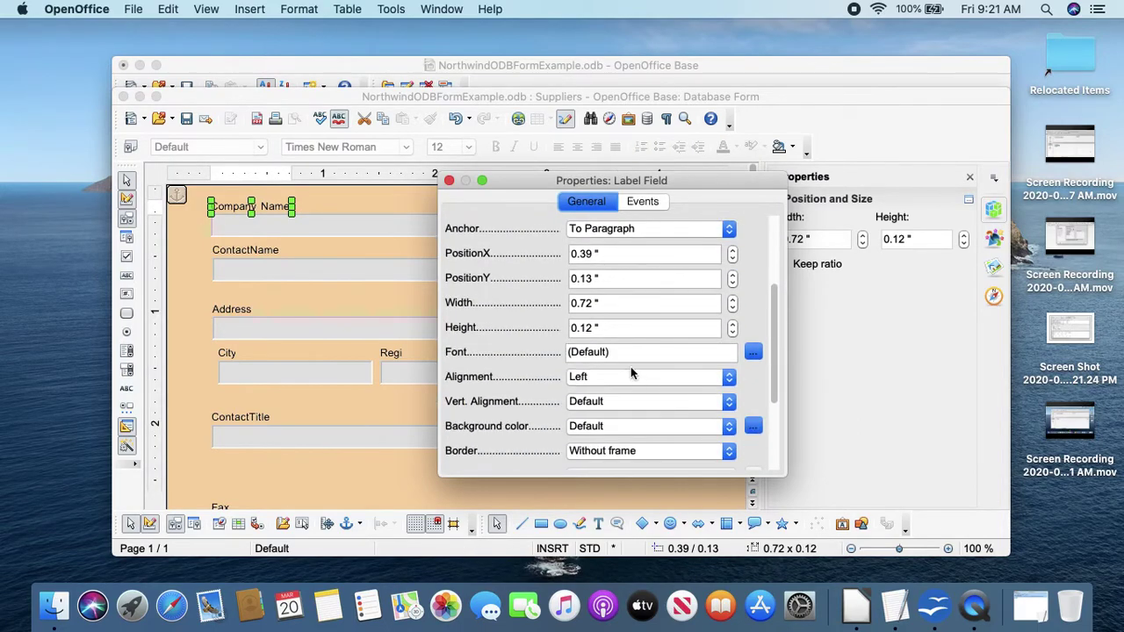
pyautogui.click(753, 352)
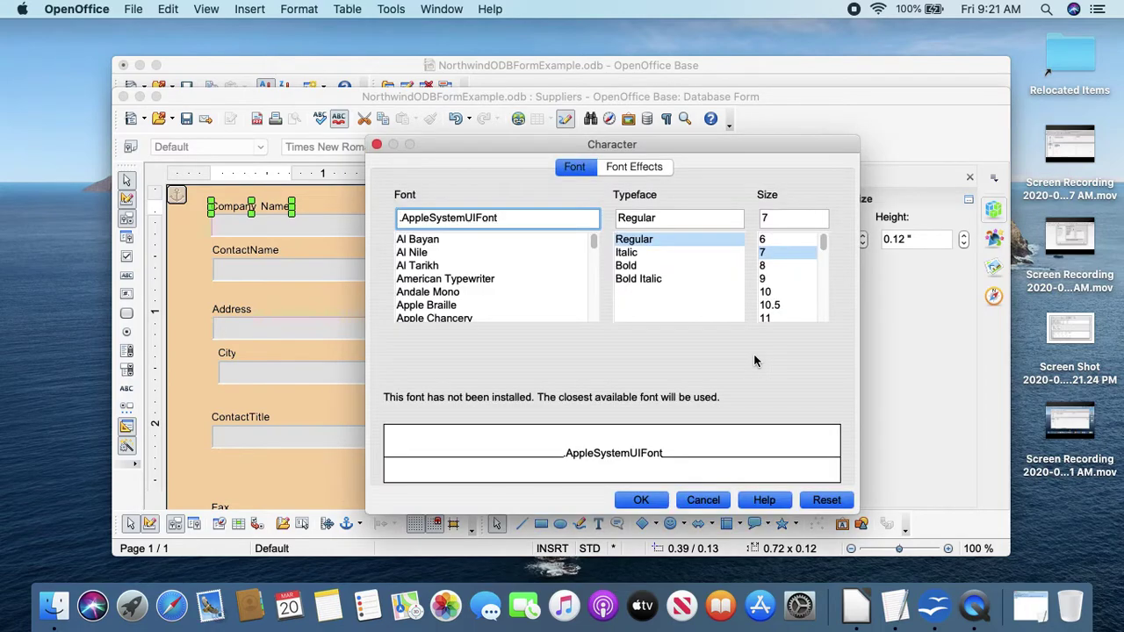
pyautogui.click(636, 271)
pyautogui.click(763, 267)
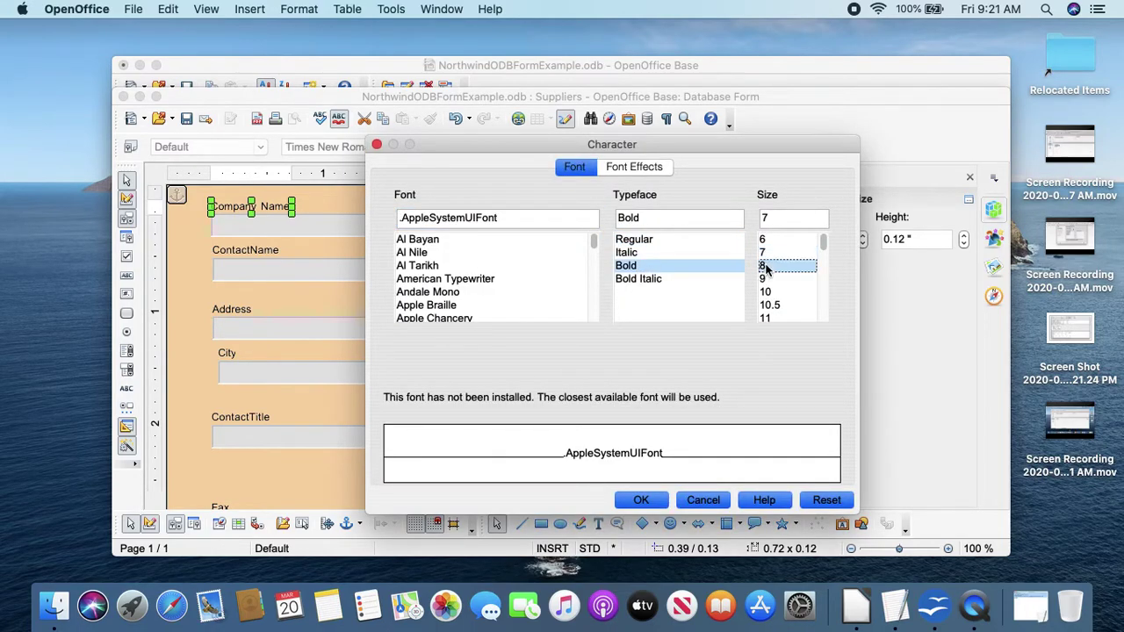
pyautogui.click(641, 500)
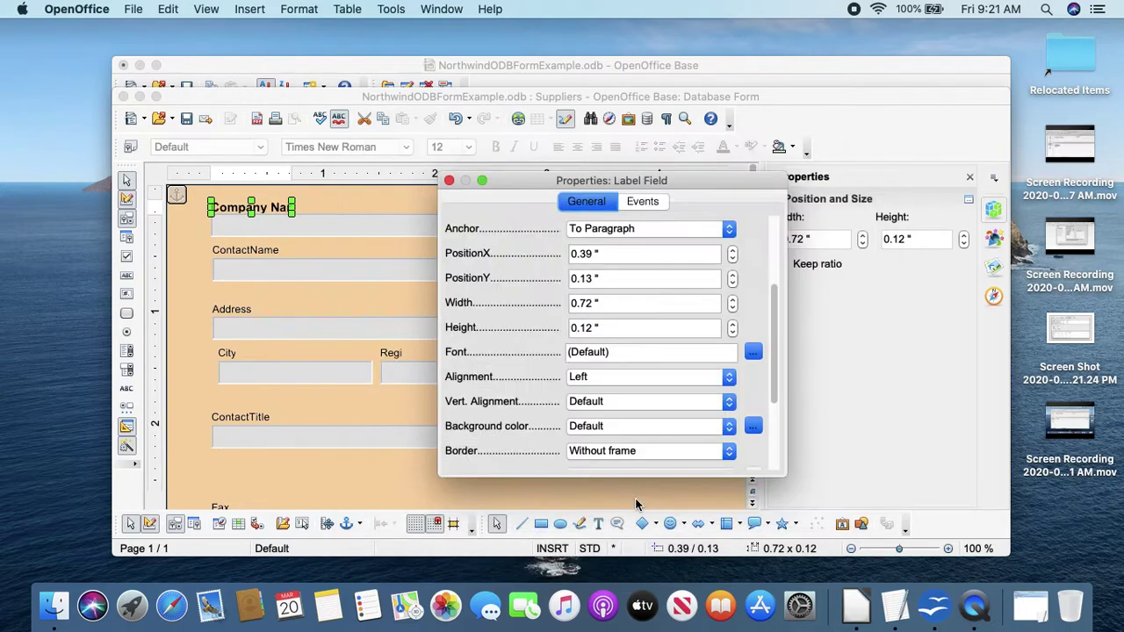
pyautogui.click(449, 180)
pyautogui.click(551, 258)
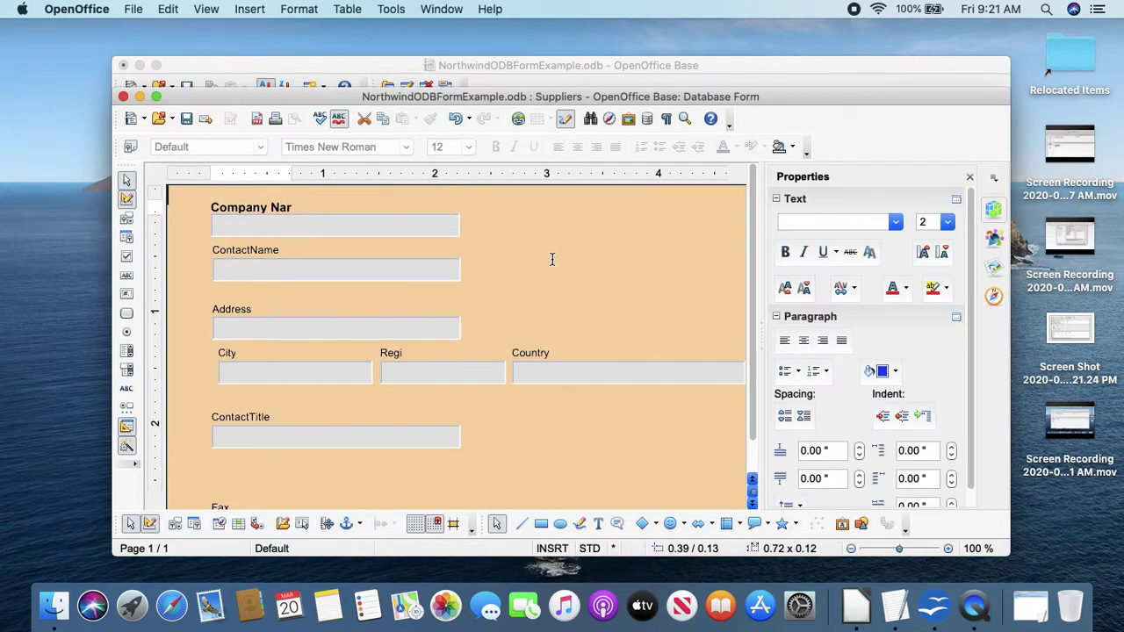
# Step: Widen the Company Name label to 0.98 inches so the full caption shows
pyautogui.click(289, 206)
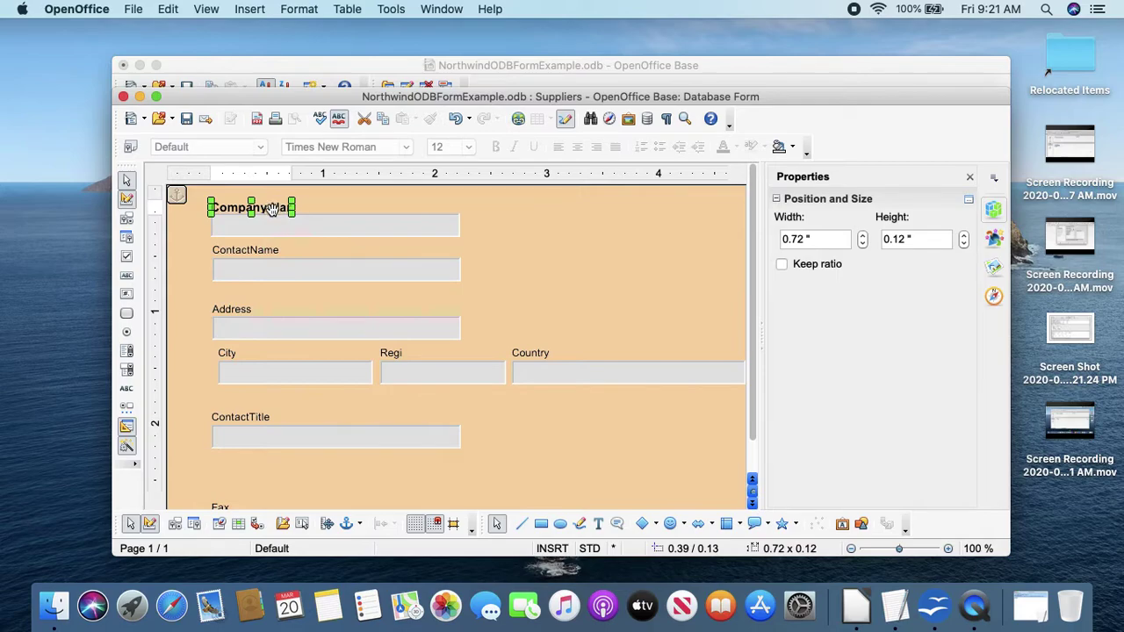
pyautogui.doubleClick(273, 208)
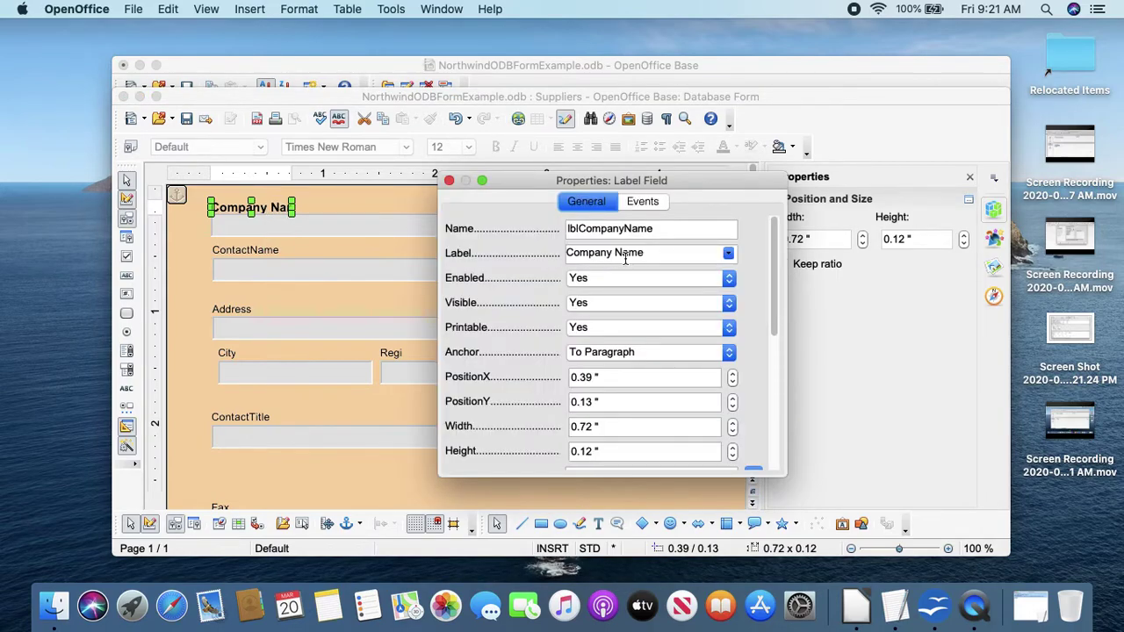
pyautogui.click(448, 181)
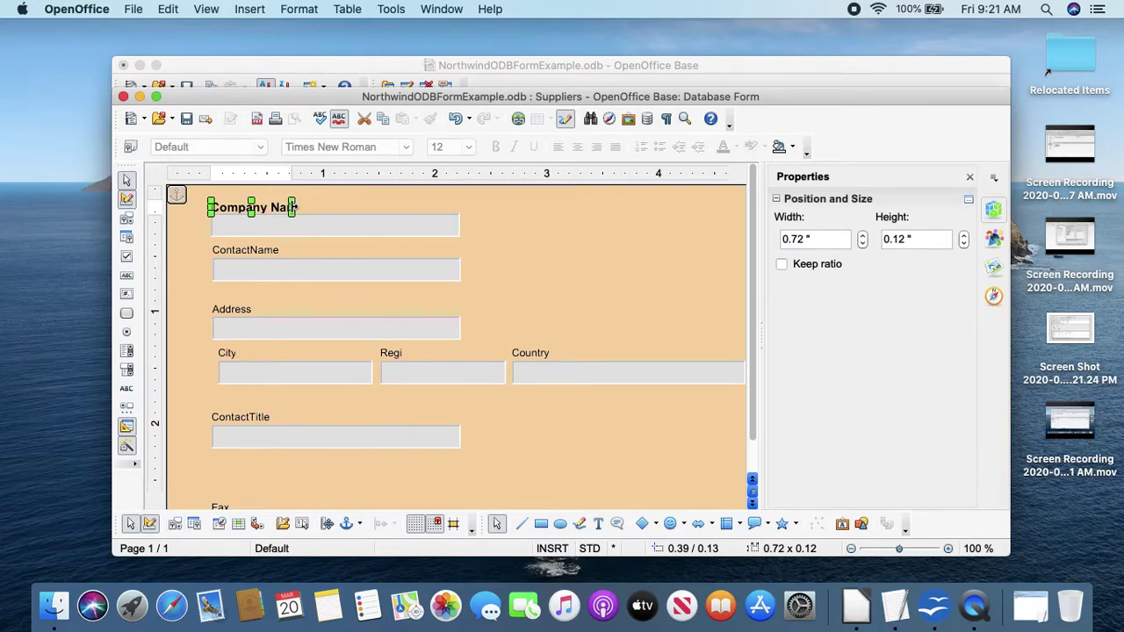
pyautogui.moveTo(296, 208); pyautogui.dragTo(321, 207)
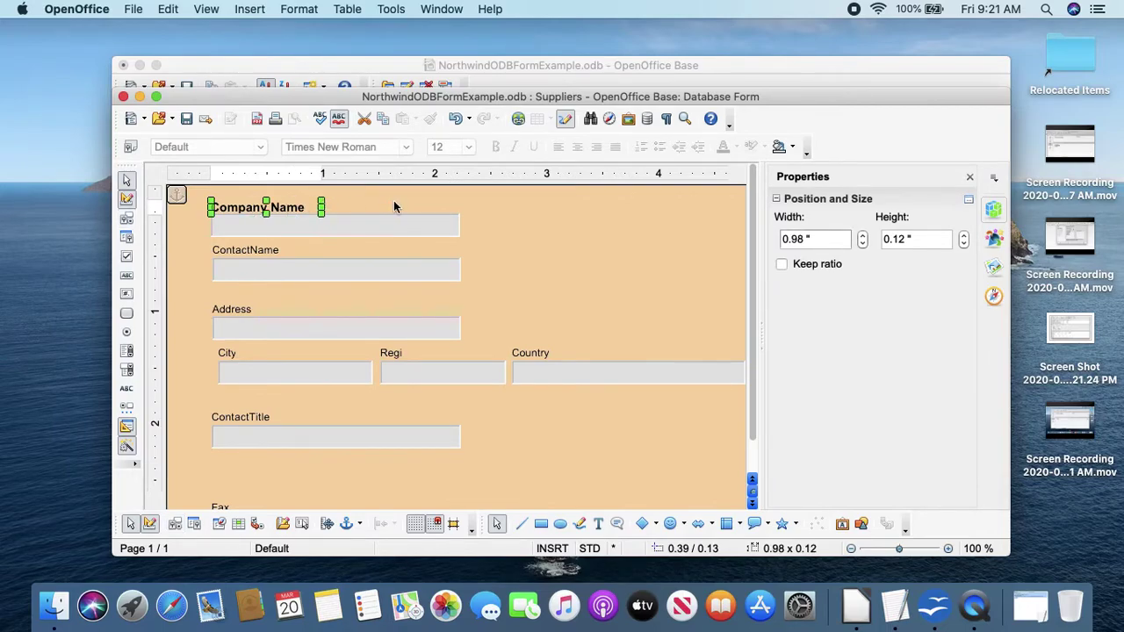
pyautogui.click(522, 250)
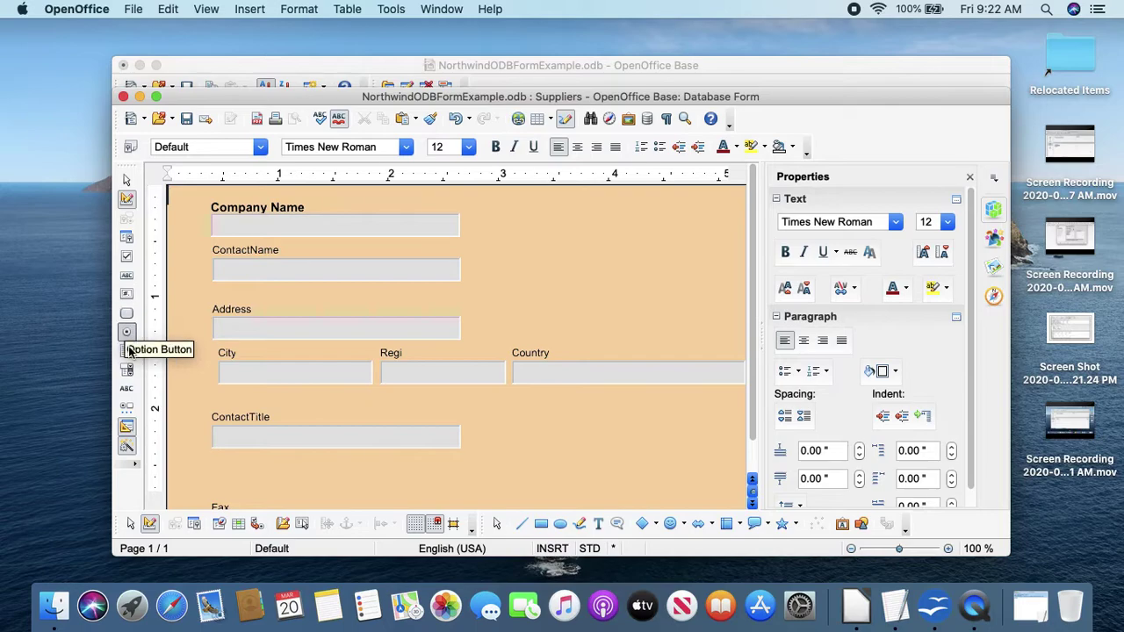
# Step: Draw a new label right of ContactName and caption it 'Other information'
pyautogui.click(127, 394)
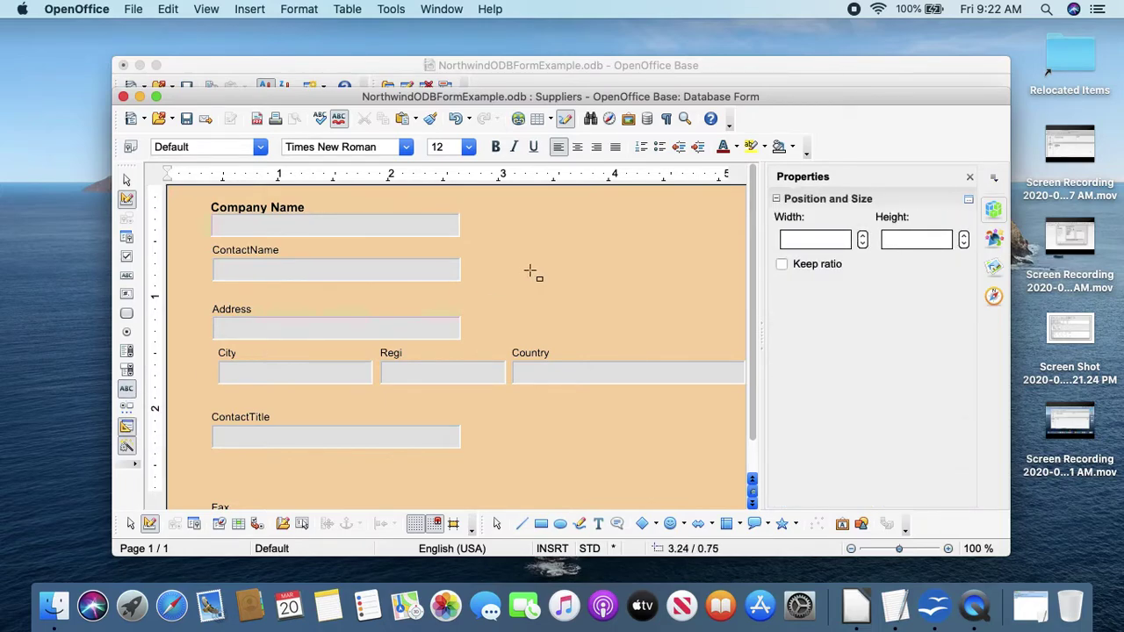
pyautogui.moveTo(527, 266); pyautogui.dragTo(630, 298)
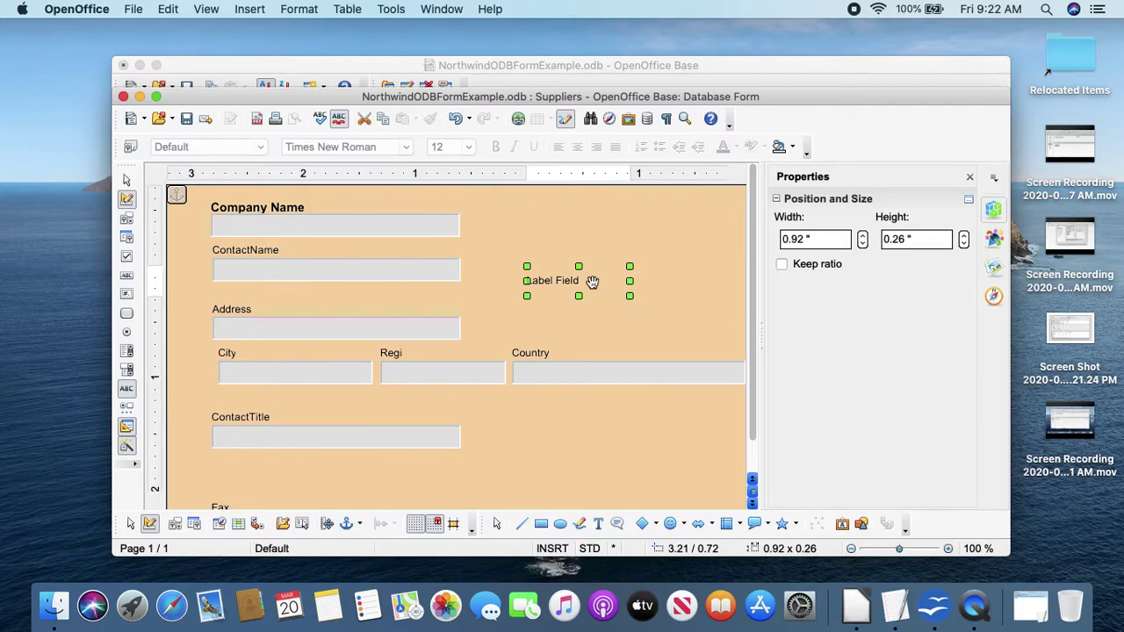
pyautogui.doubleClick(591, 282)
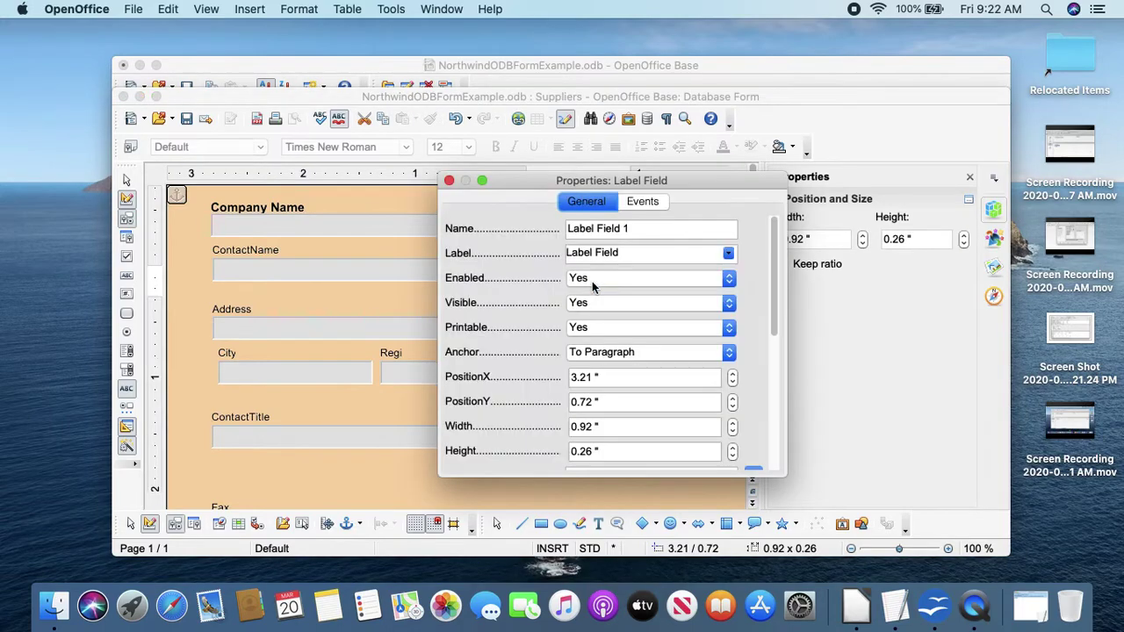
pyautogui.click(627, 254)
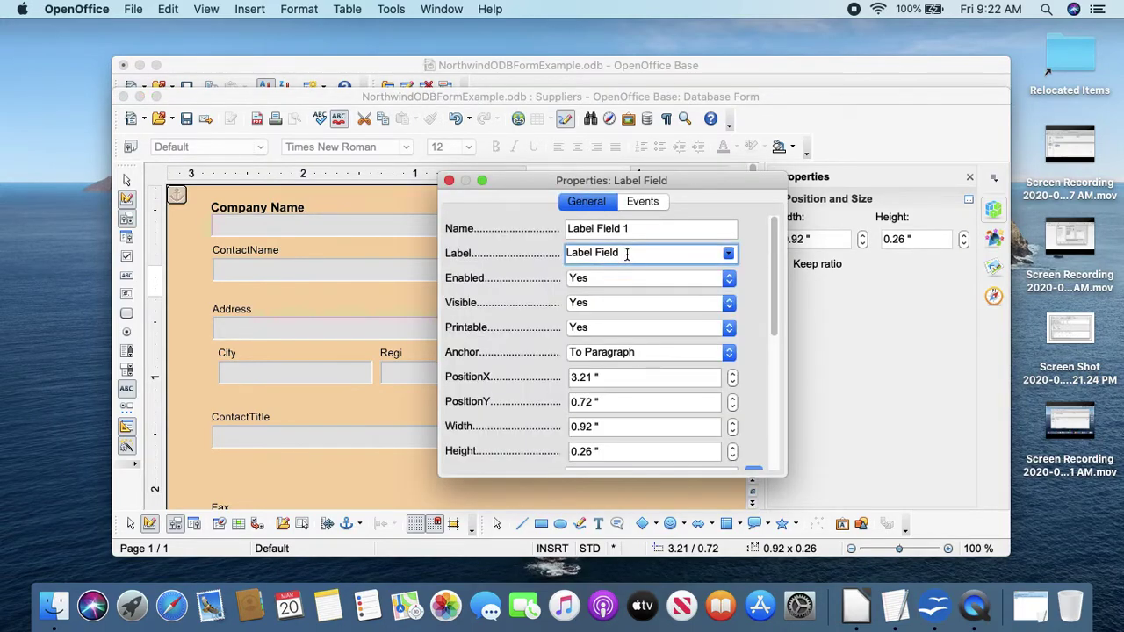
pyautogui.press('BackSpace')
pyautogui.press('BackSpace')
pyautogui.press('BackSpace')
pyautogui.press('BackSpace')
pyautogui.press('BackSpace')
pyautogui.press('BackSpace')
pyautogui.press('BackSpace')
pyautogui.press('BackSpace')
pyautogui.press('BackSpace')
pyautogui.press('BackSpace')
pyautogui.press('BackSpace')
pyautogui.write('Other information')
pyautogui.click(449, 181)
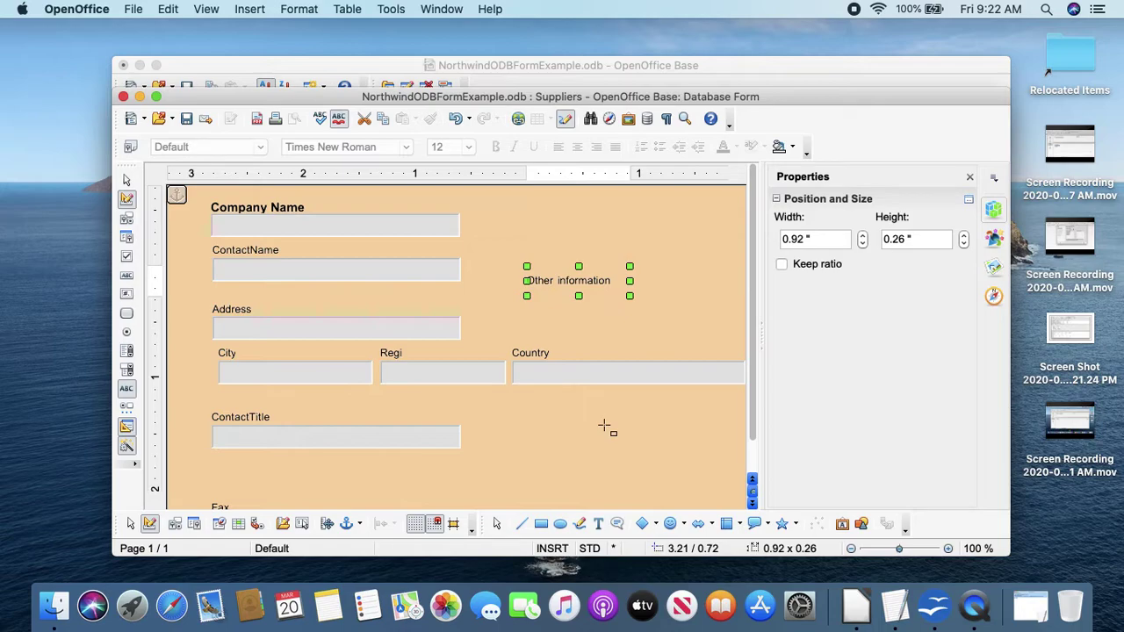
# Step: Create Module1 in the database's Standard library through the OpenOffice Basic macro organizer
pyautogui.click(380, 11)
pyautogui.moveTo(410, 296)
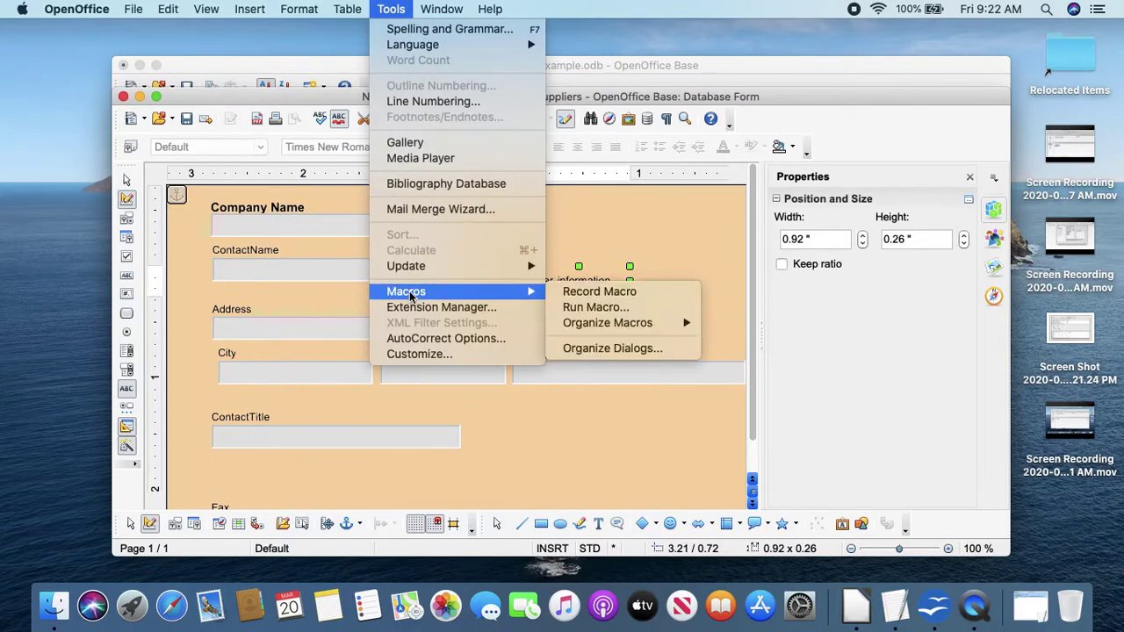
pyautogui.moveTo(594, 329)
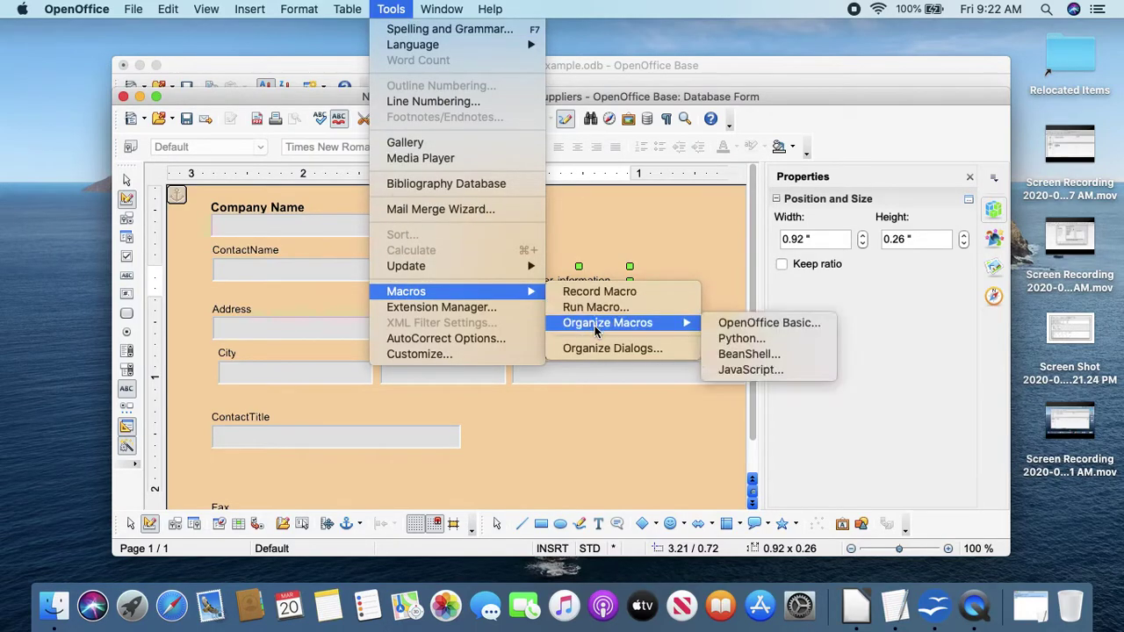
pyautogui.click(734, 325)
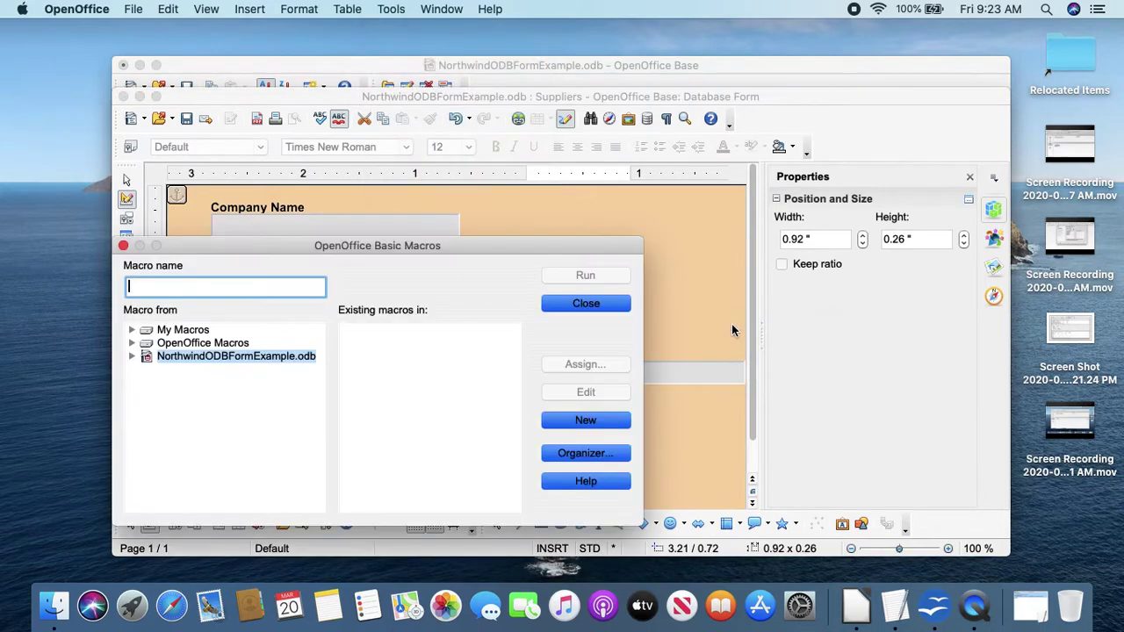
pyautogui.doubleClick(246, 357)
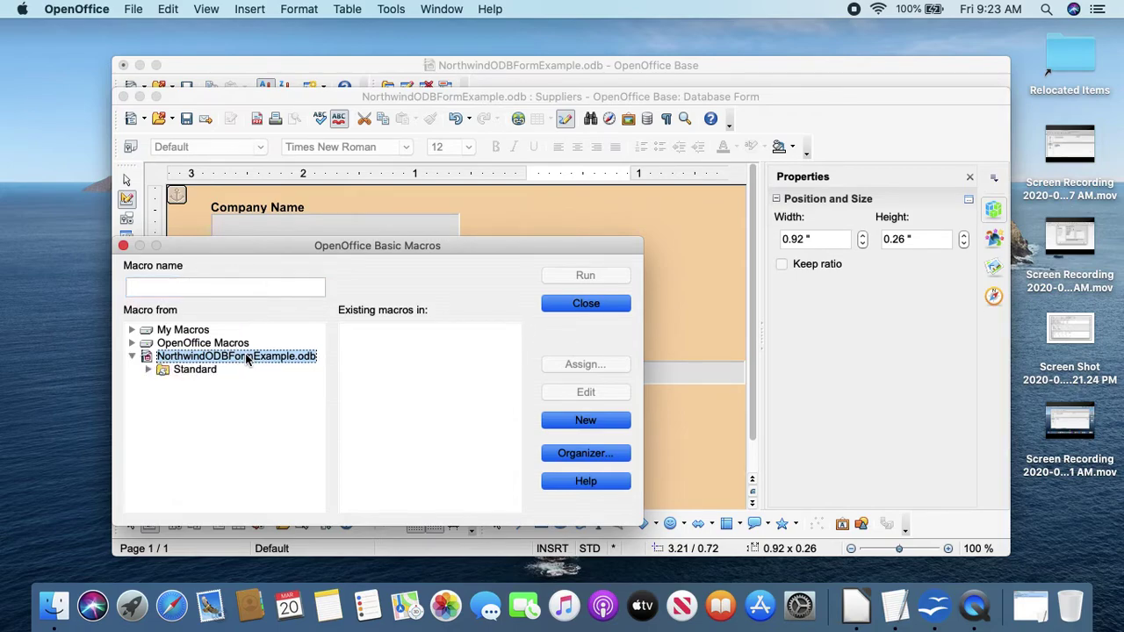
pyautogui.click(584, 423)
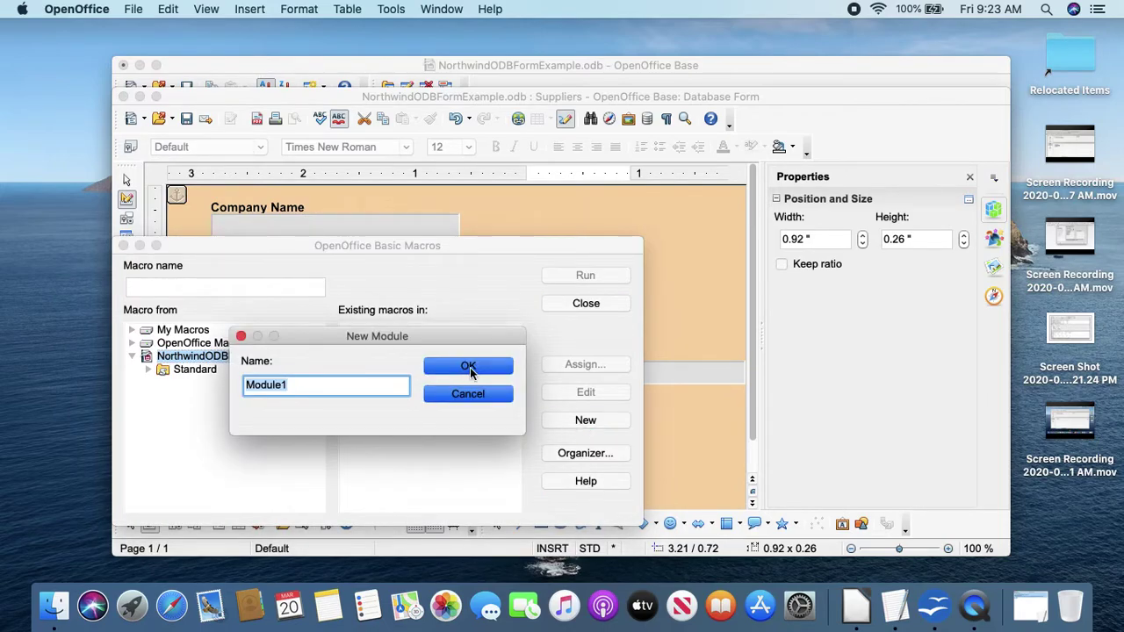
pyautogui.click(468, 366)
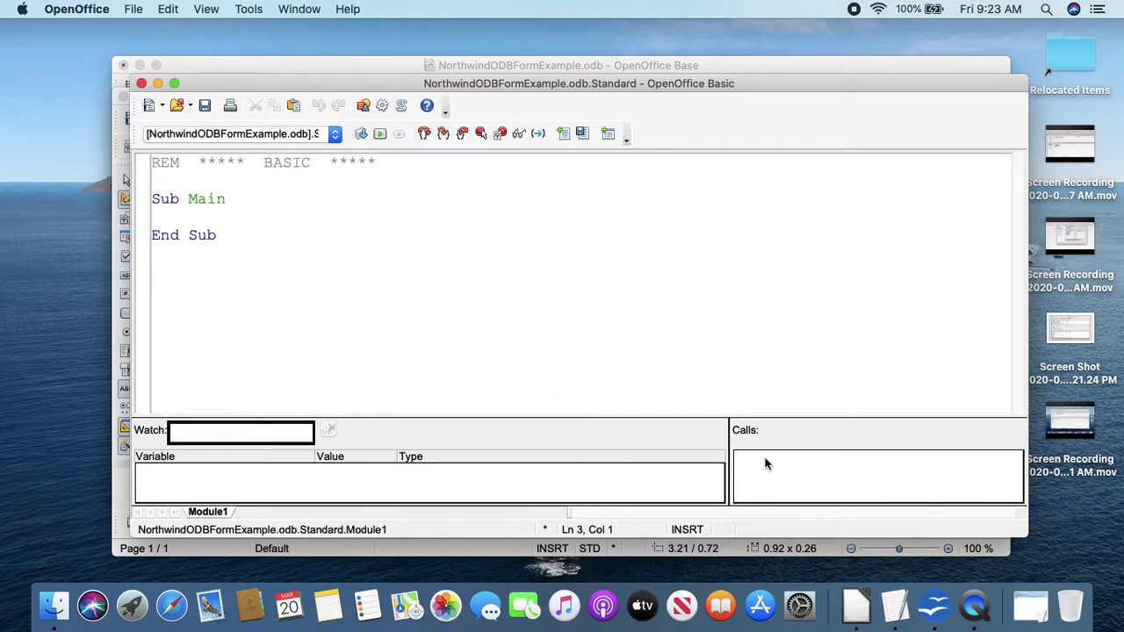
pyautogui.click(1032, 614)
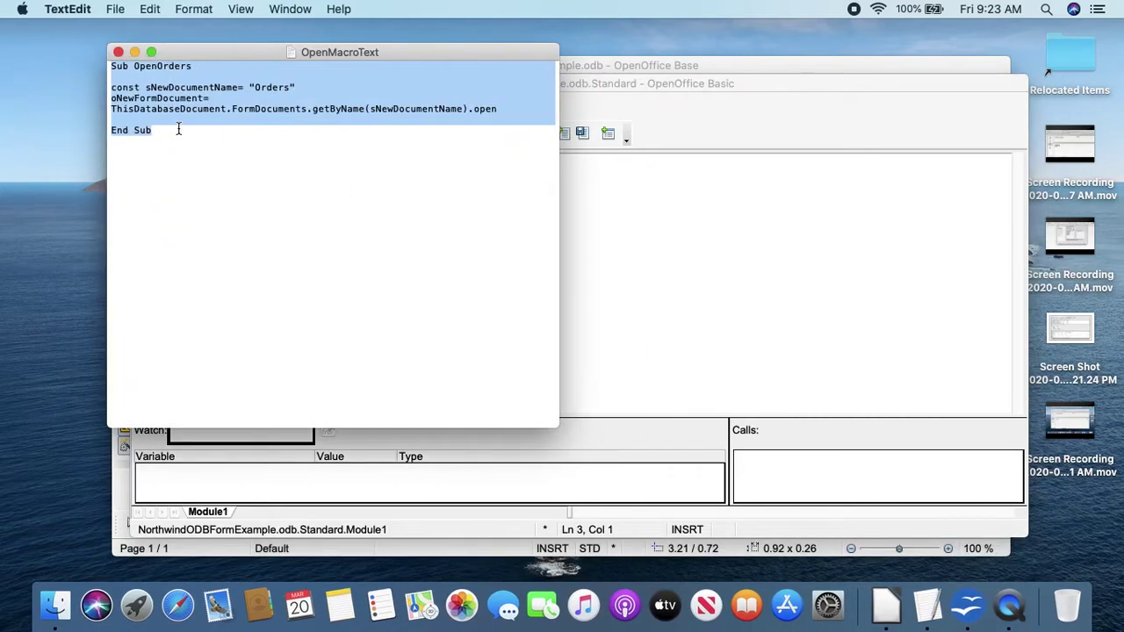
# Step: Copy the OpenOrders macro code from the TextEdit note, then return to the Basic editor
pyautogui.moveTo(173, 131); pyautogui.dragTo(105, 67)
pyautogui.rightClick(174, 92)
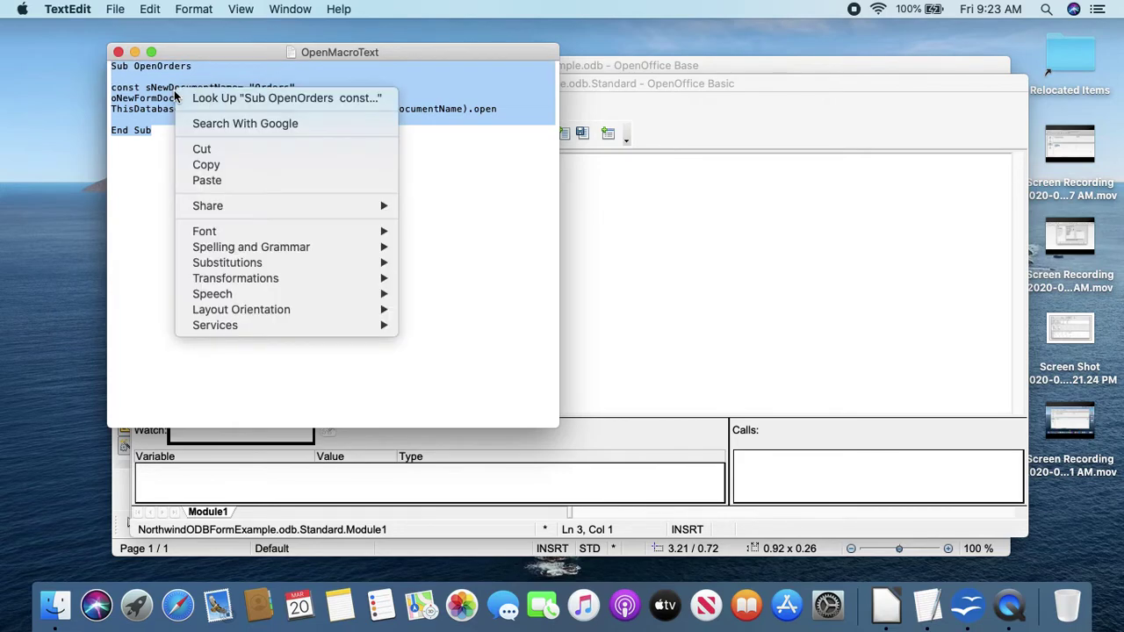
pyautogui.click(211, 166)
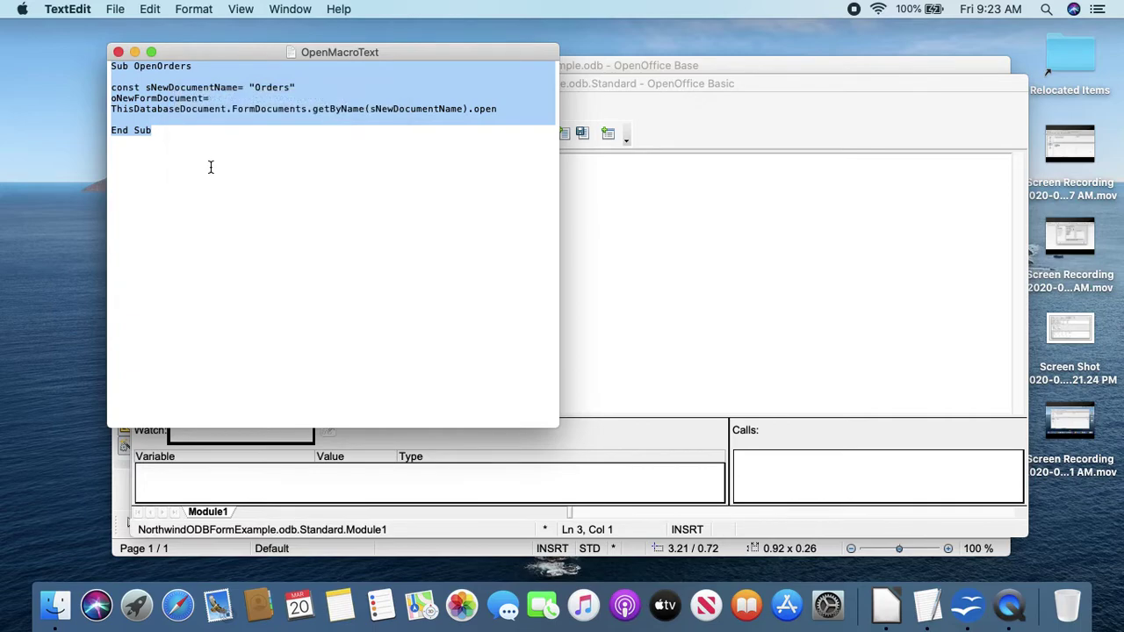
pyautogui.click(579, 244)
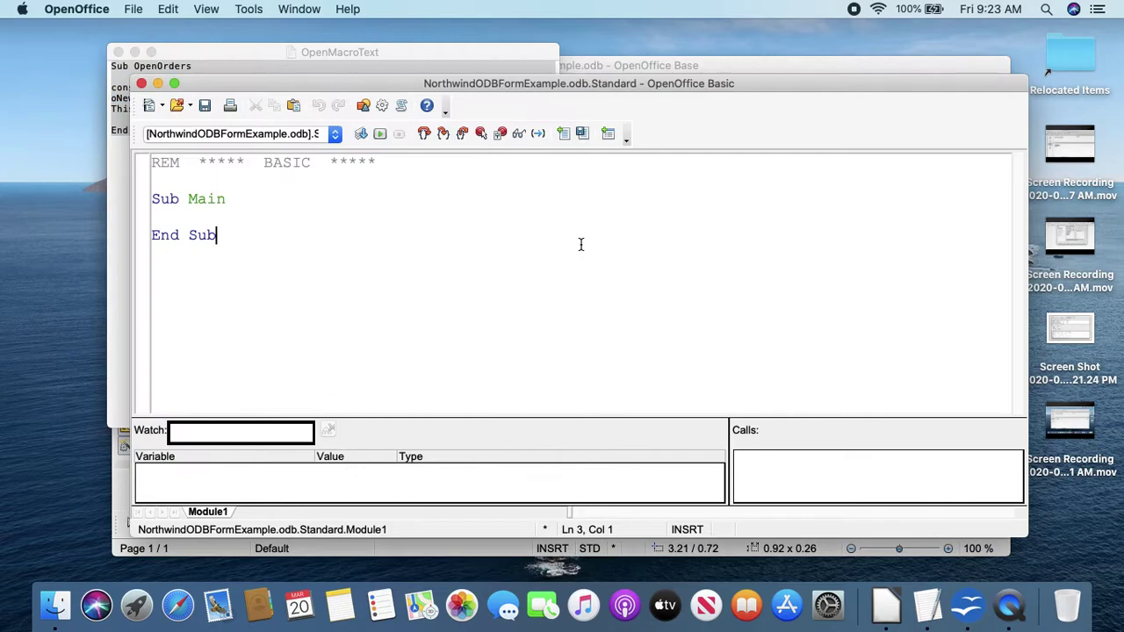
# Step: Paste a copy of the OpenOrders macro on a new line below the existing End Sub
pyautogui.press('Return')
pyautogui.rightClick(165, 274)
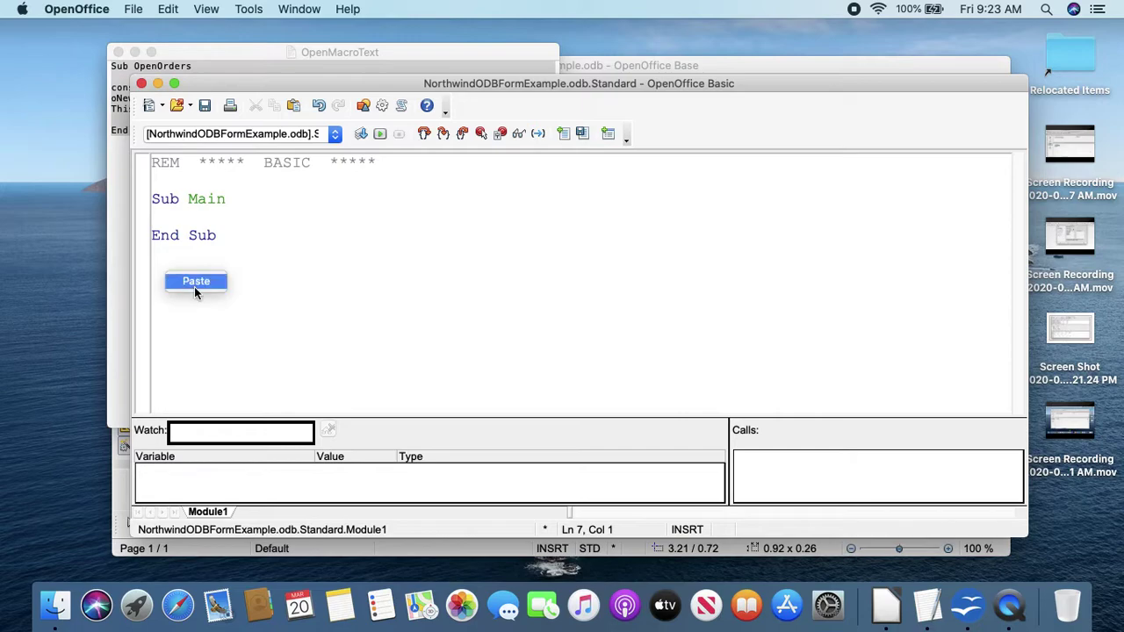
pyautogui.click(194, 286)
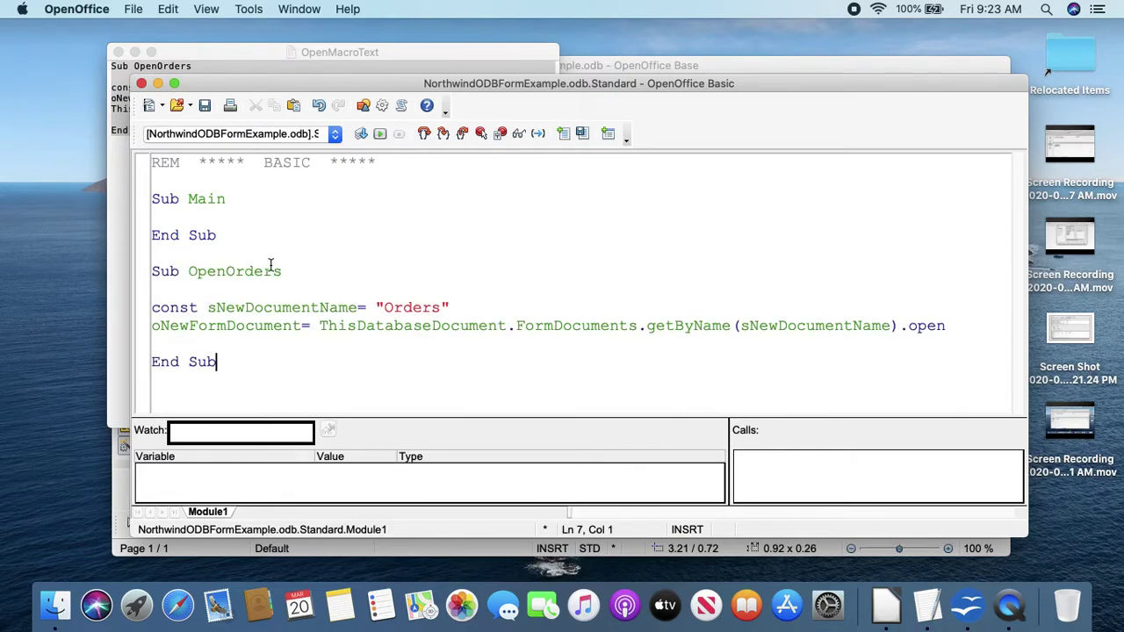
# Step: Rename the copy to OpenProducts, point it at the Products form, and close the Basic IDE
pyautogui.click(287, 271)
pyautogui.press('BackSpace')
pyautogui.press('BackSpace')
pyautogui.press('BackSpace')
pyautogui.press('BackSpace')
pyautogui.press('BackSpace')
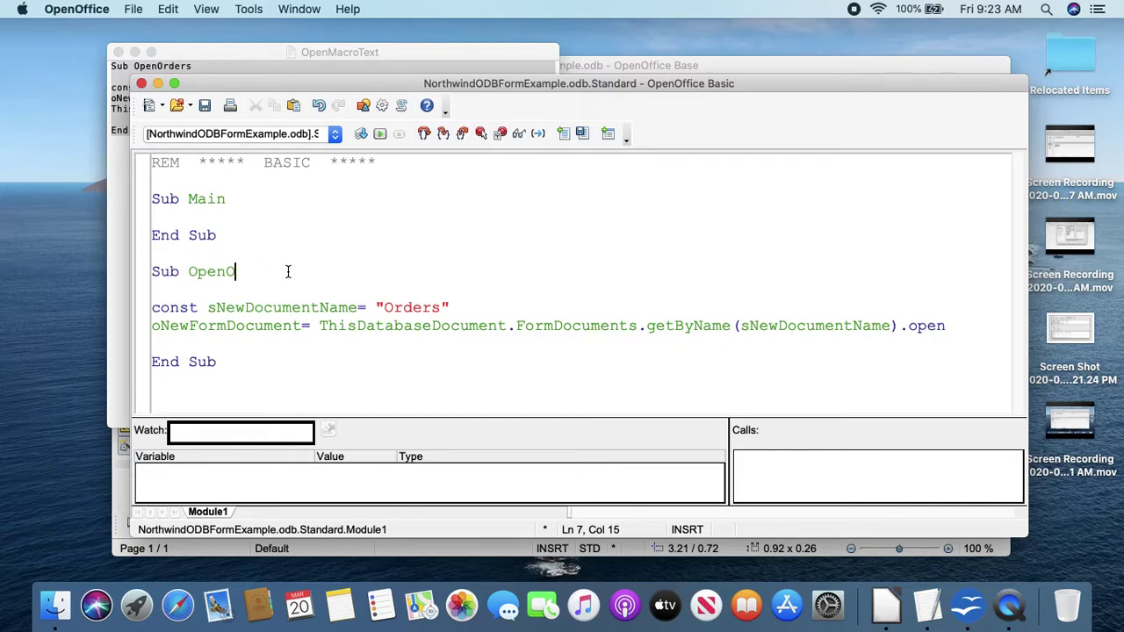
pyautogui.press('BackSpace')
pyautogui.write('Products')
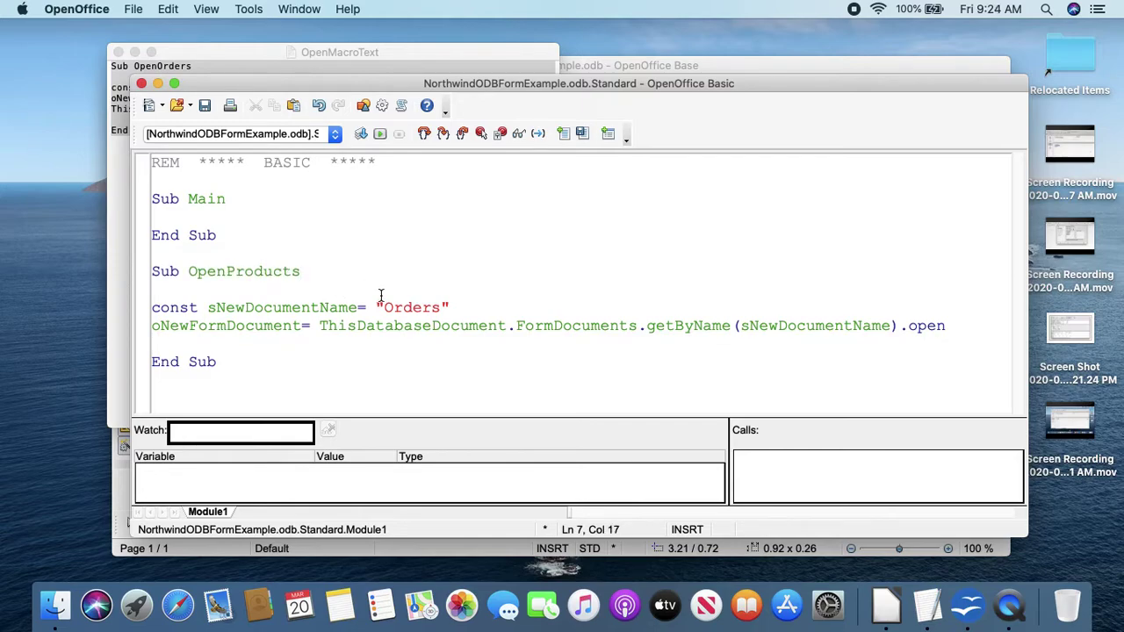
pyautogui.click(441, 309)
pyautogui.press('BackSpace')
pyautogui.press('BackSpace')
pyautogui.press('BackSpace')
pyautogui.press('BackSpace')
pyautogui.press('BackSpace')
pyautogui.press('BackSpace')
pyautogui.write('Products')
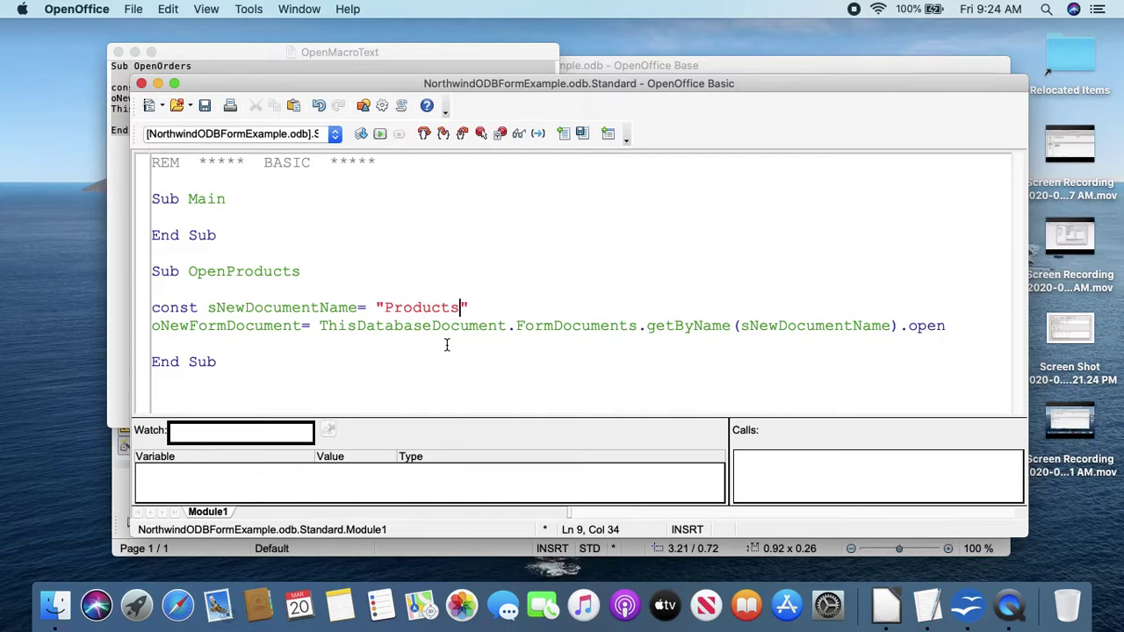
pyautogui.click(142, 84)
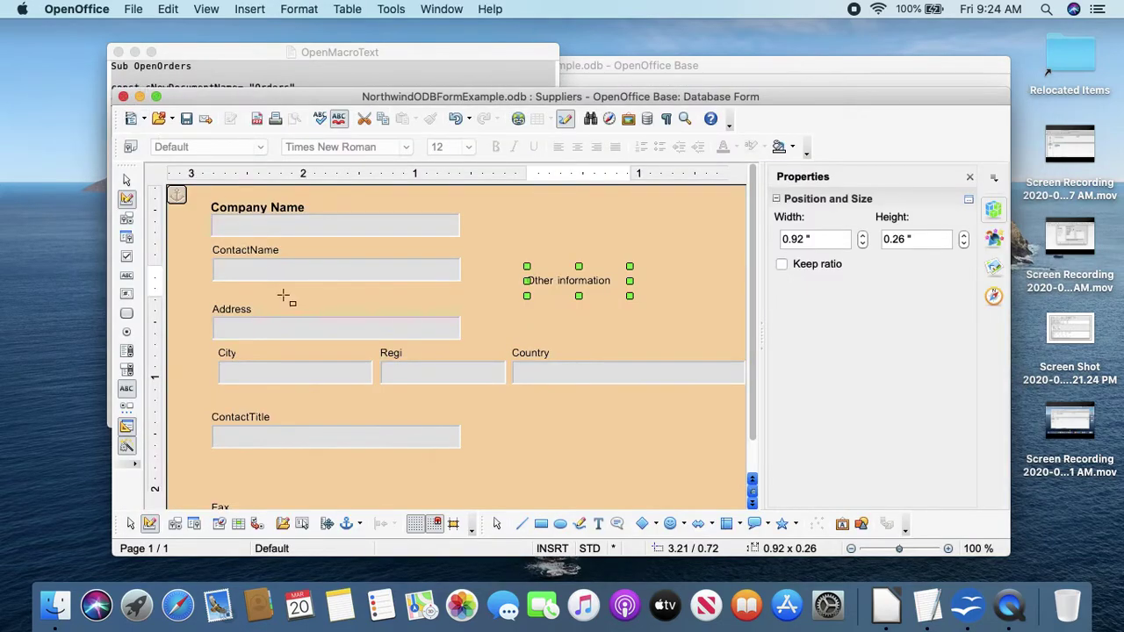
# Step: Draw a push button right of ContactTitle and label it 'Open Products Form'
pyautogui.click(127, 314)
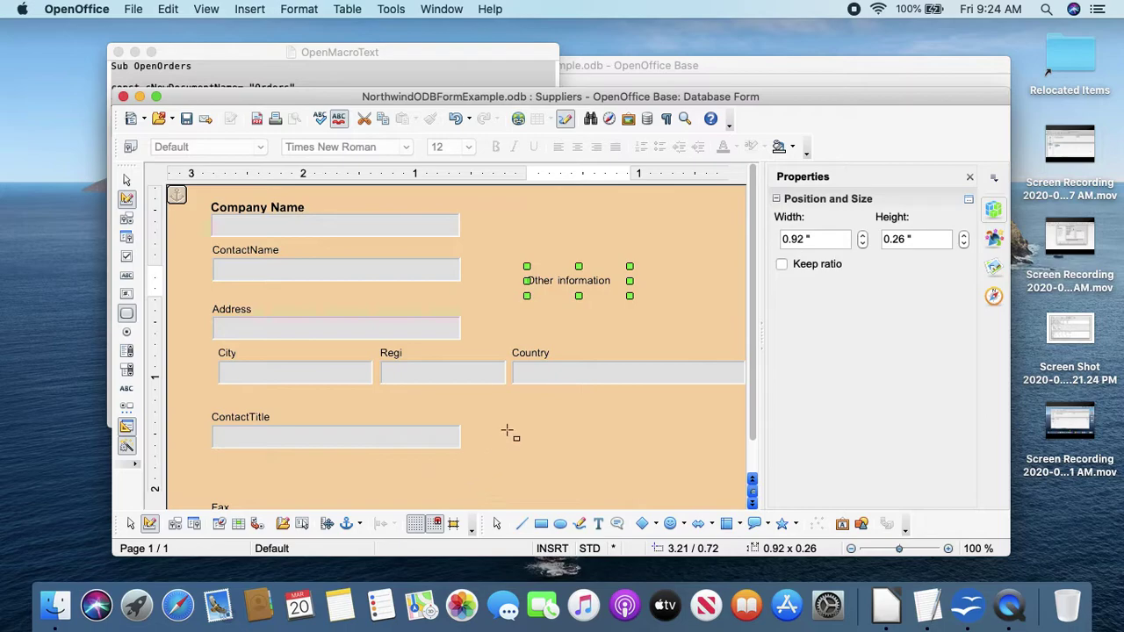
pyautogui.moveTo(505, 428); pyautogui.dragTo(639, 464)
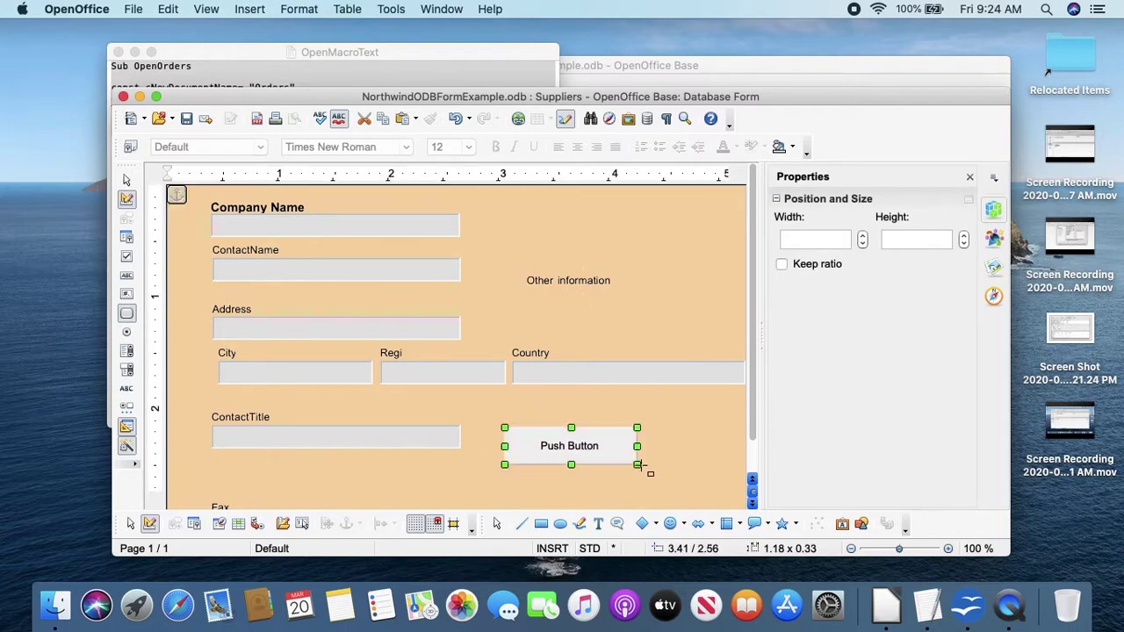
pyautogui.doubleClick(594, 447)
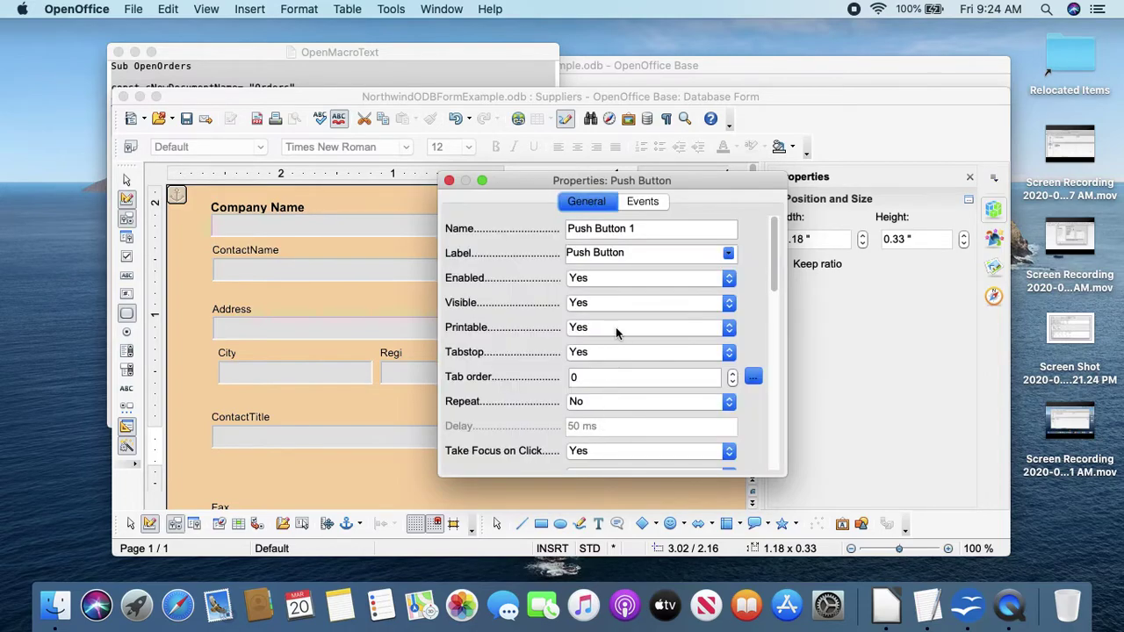
pyautogui.click(639, 253)
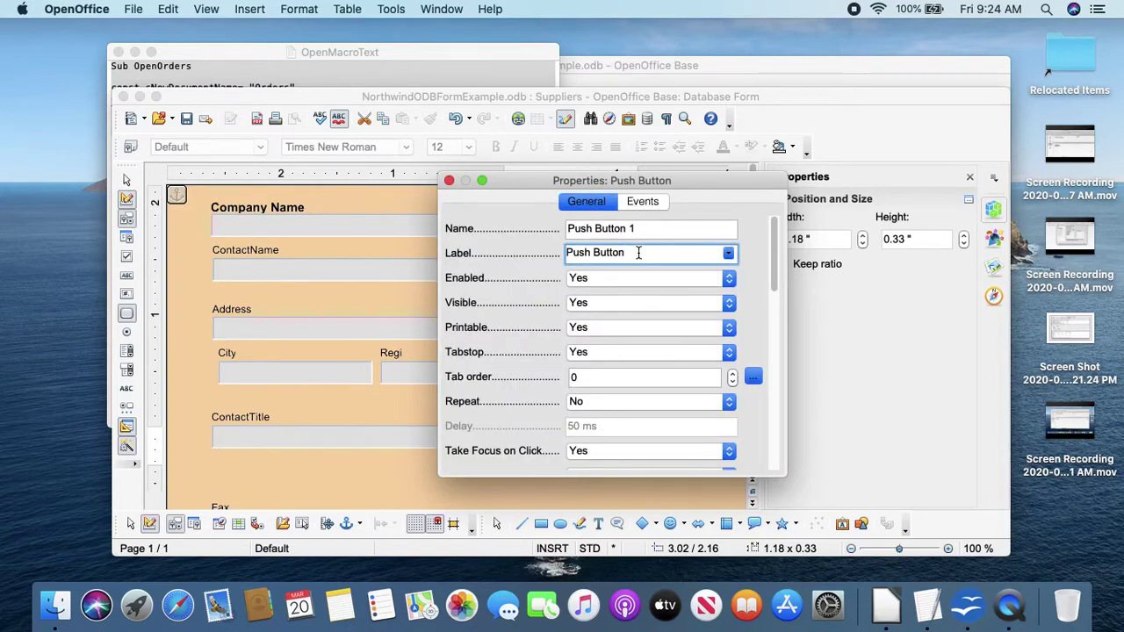
pyautogui.press('BackSpace')
pyautogui.press('BackSpace')
pyautogui.press('BackSpace')
pyautogui.press('BackSpace')
pyautogui.press('BackSpace')
pyautogui.press('BackSpace')
pyautogui.press('BackSpace')
pyautogui.press('BackSpace')
pyautogui.press('BackSpace')
pyautogui.press('BackSpace')
pyautogui.press('BackSpace')
pyautogui.write('Open ProductsForm')
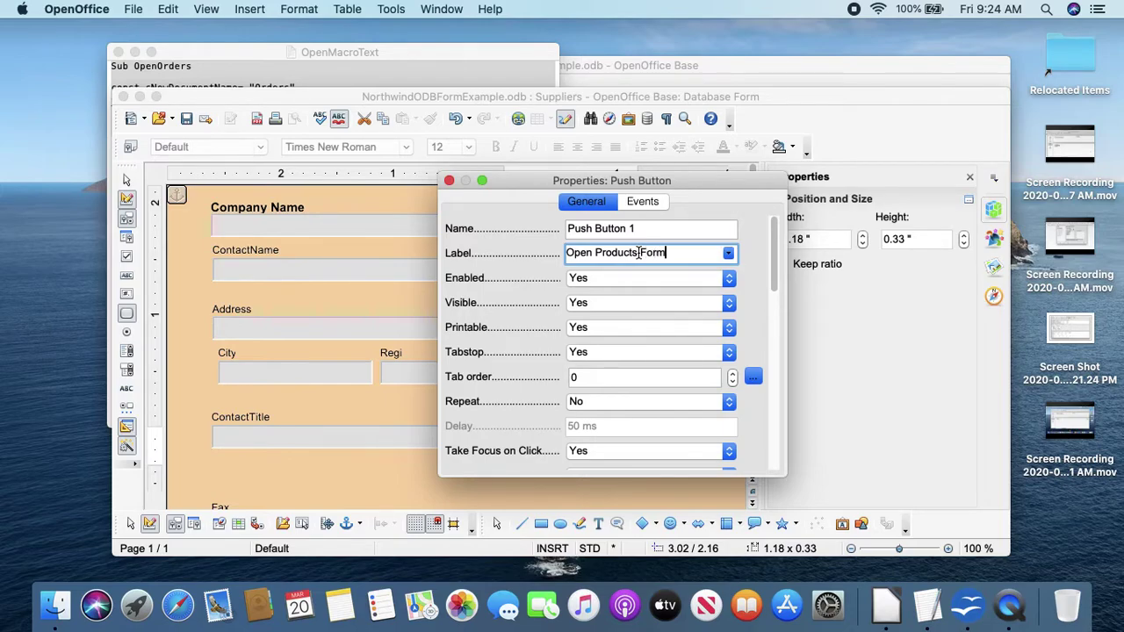
pyautogui.click(651, 204)
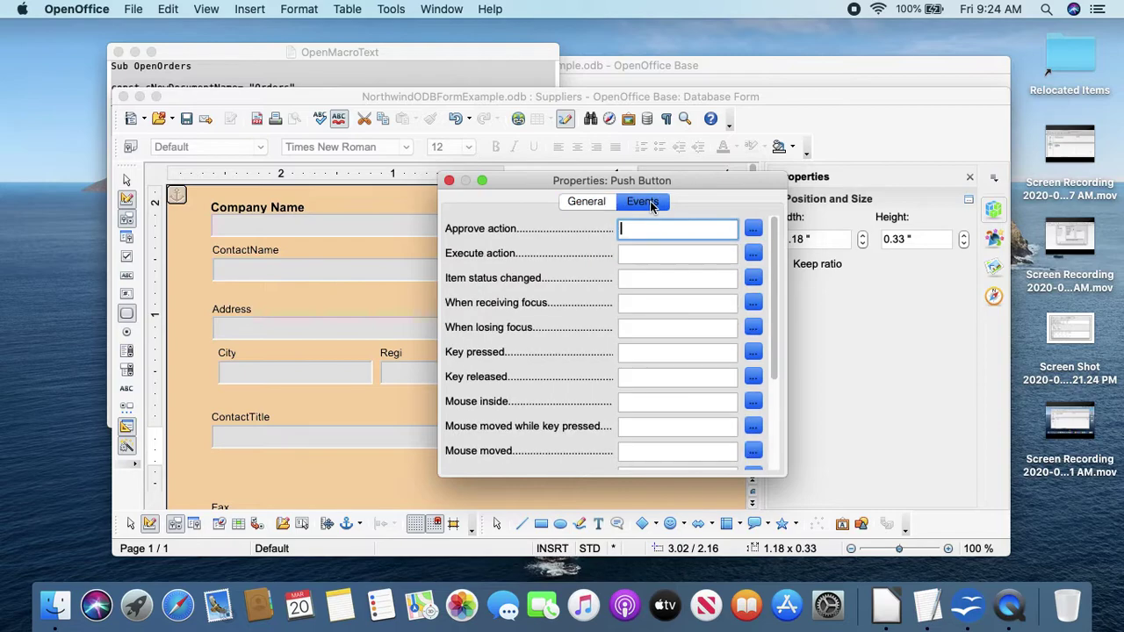
# Step: Assign the Standard.Module1.OpenProducts macro to the button's Execute action event and close its properties
pyautogui.click(642, 254)
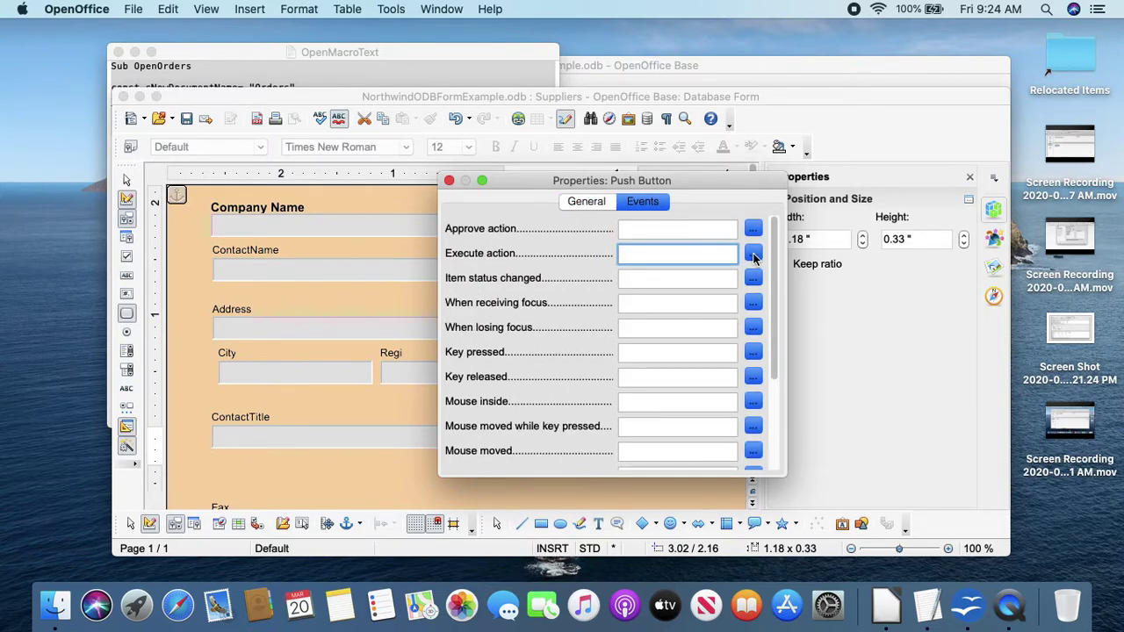
pyautogui.click(753, 254)
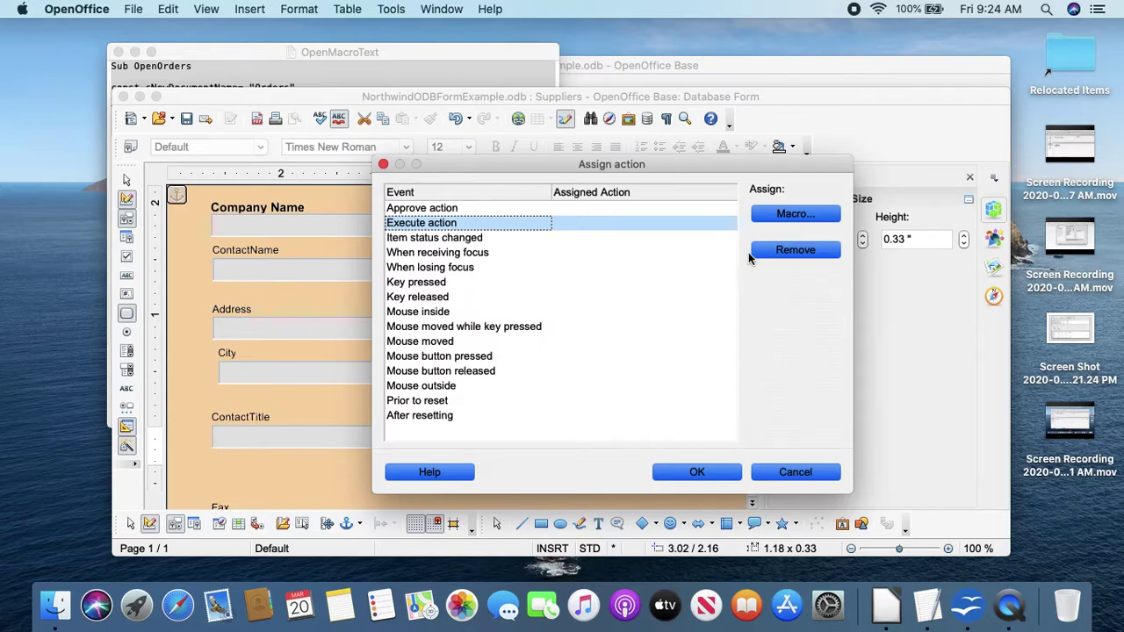
pyautogui.click(787, 216)
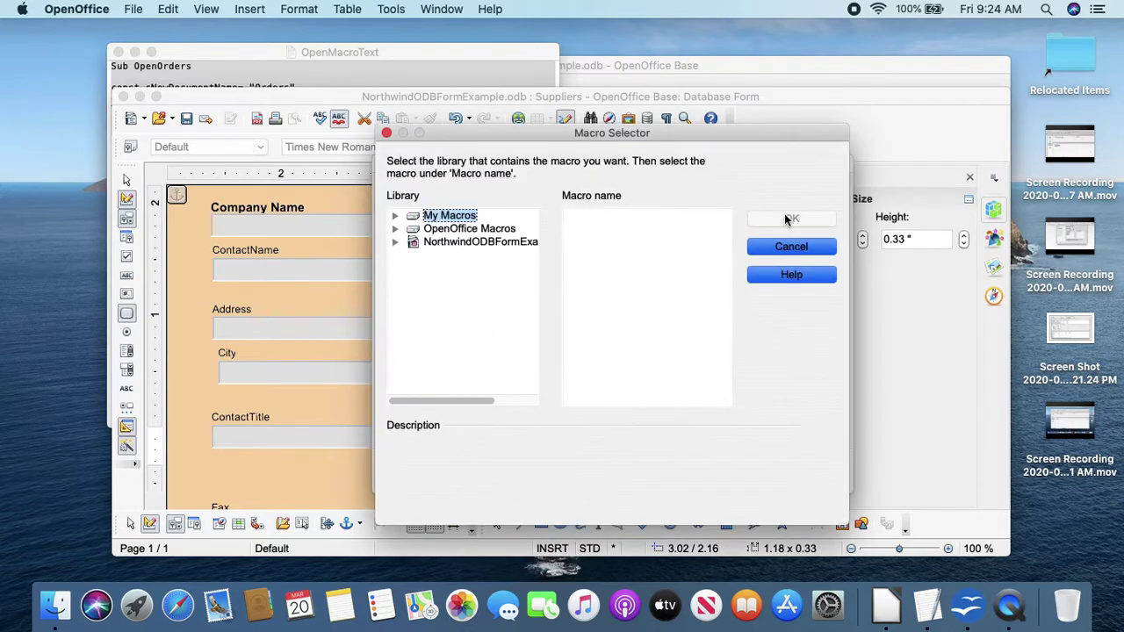
pyautogui.click(520, 244)
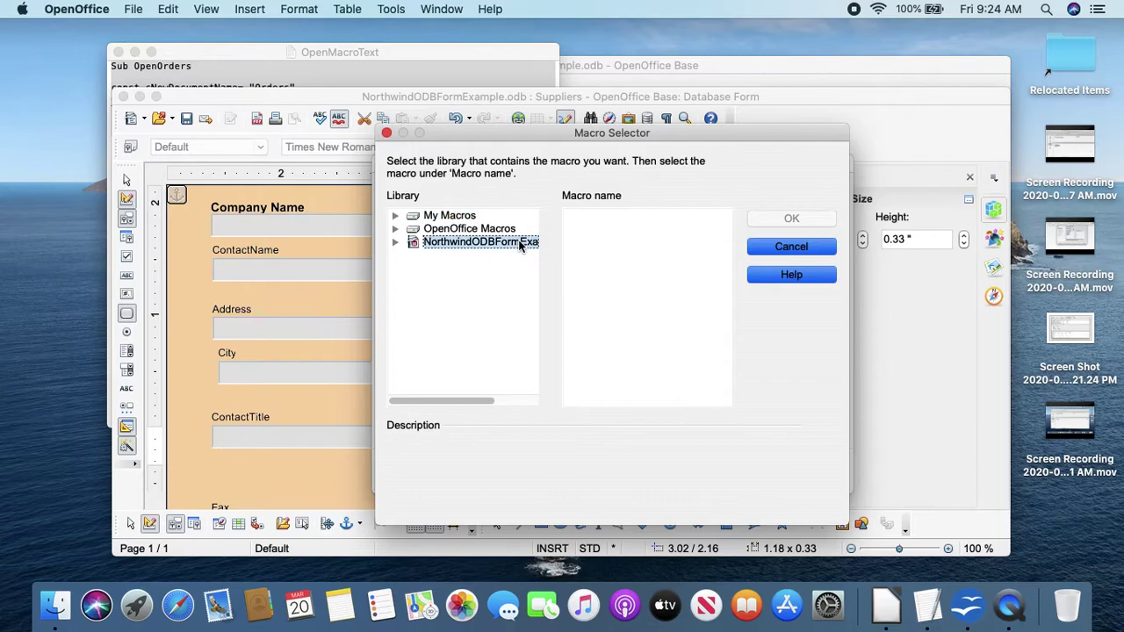
pyautogui.doubleClick(520, 244)
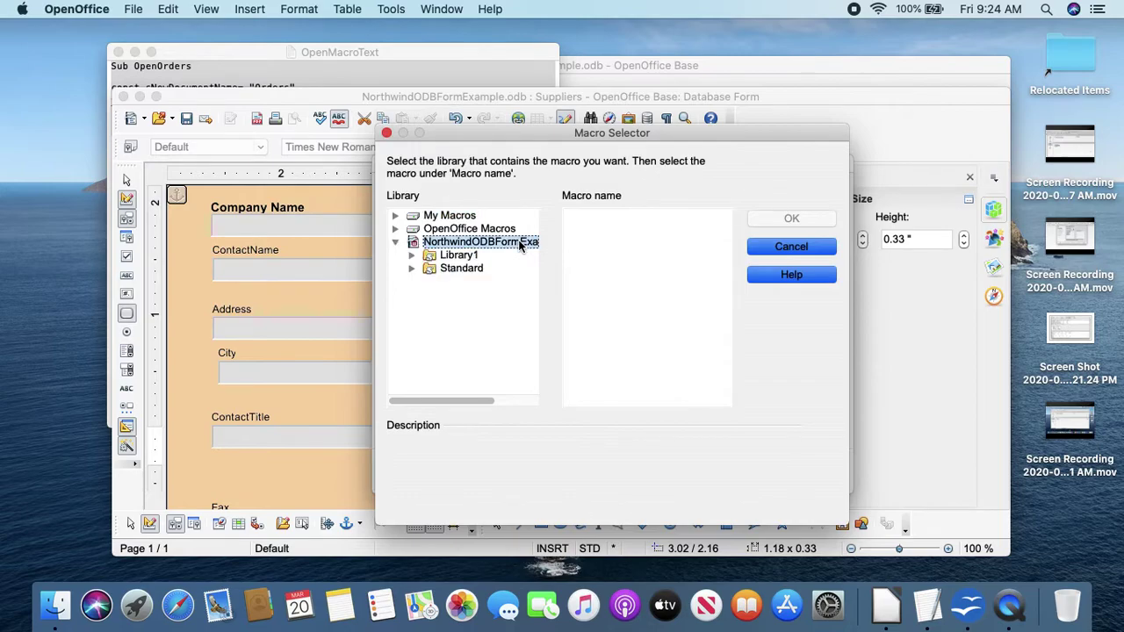
pyautogui.click(471, 254)
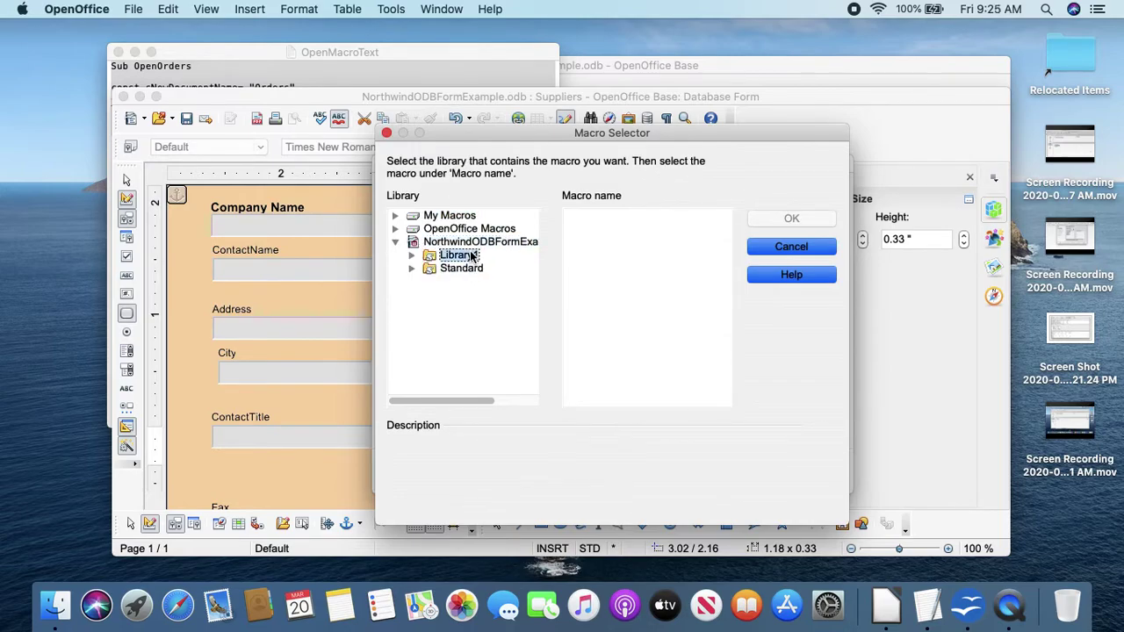
pyautogui.doubleClick(470, 268)
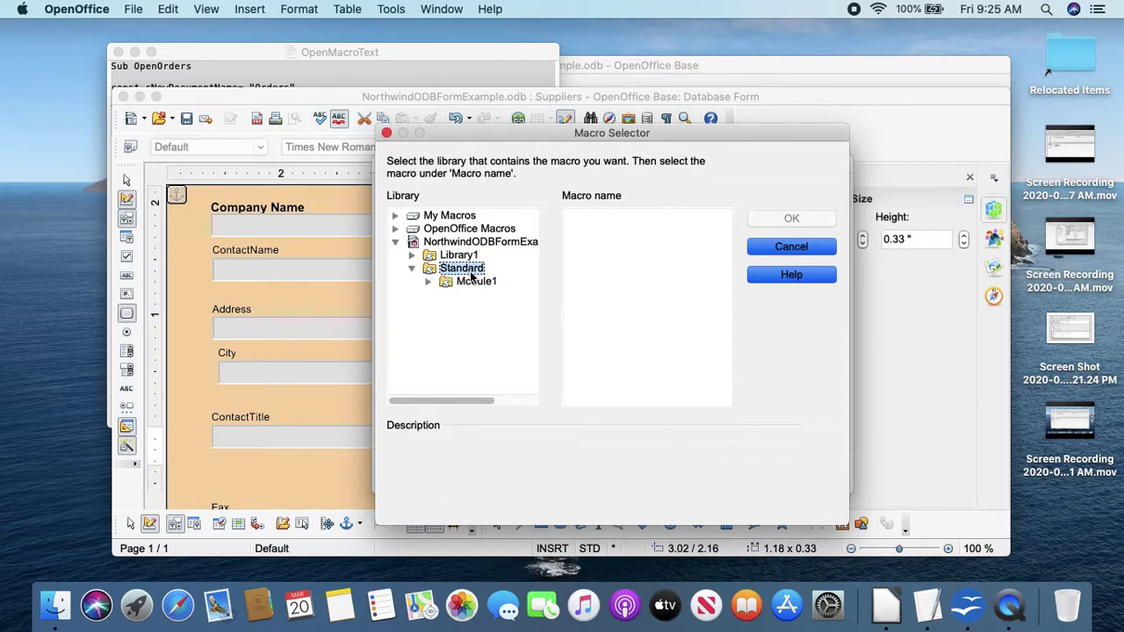
pyautogui.click(474, 282)
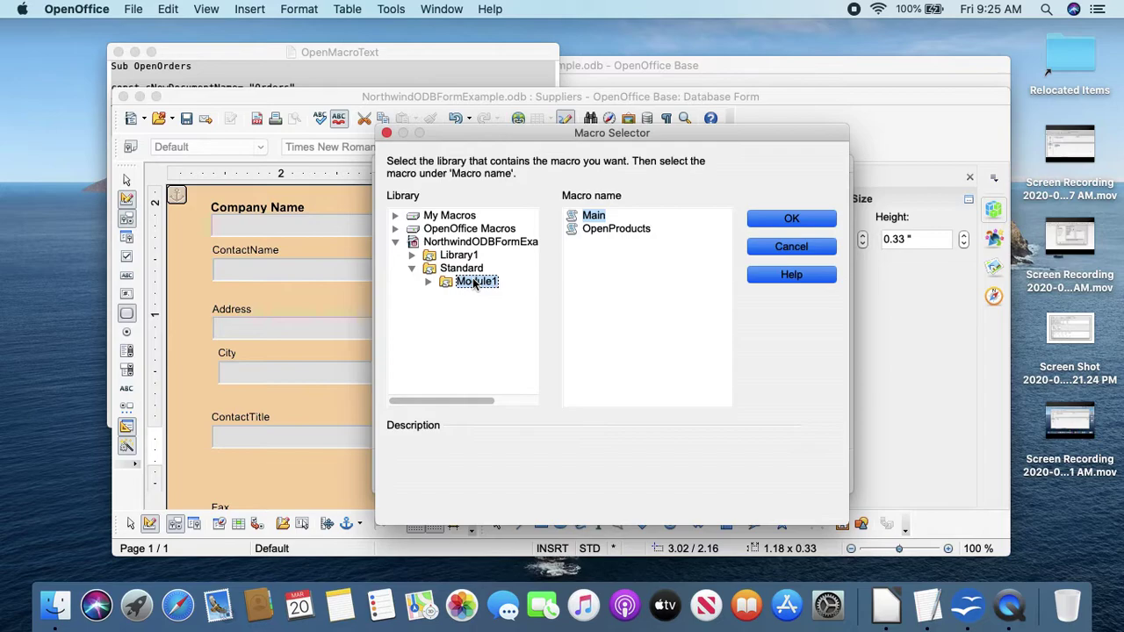
pyautogui.click(612, 231)
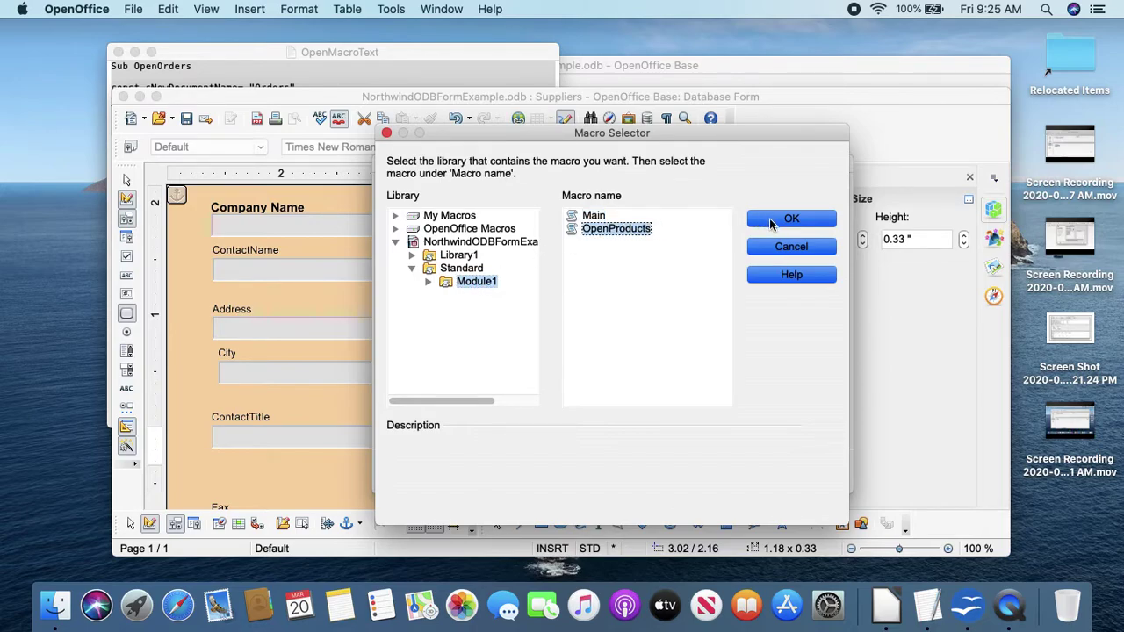
pyautogui.click(771, 225)
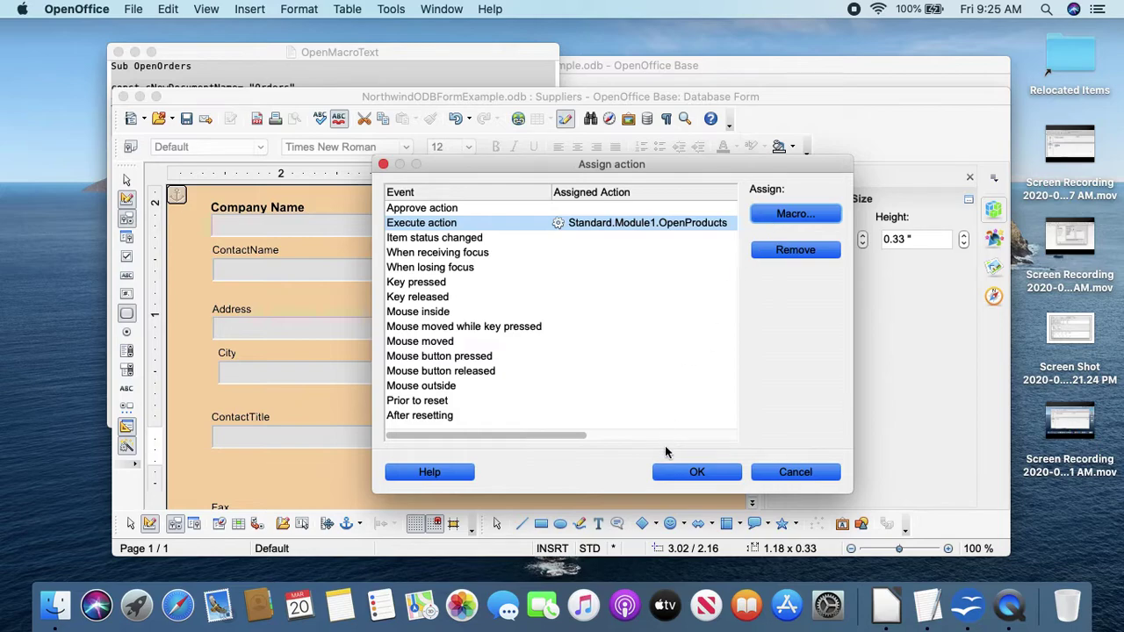
pyautogui.click(672, 474)
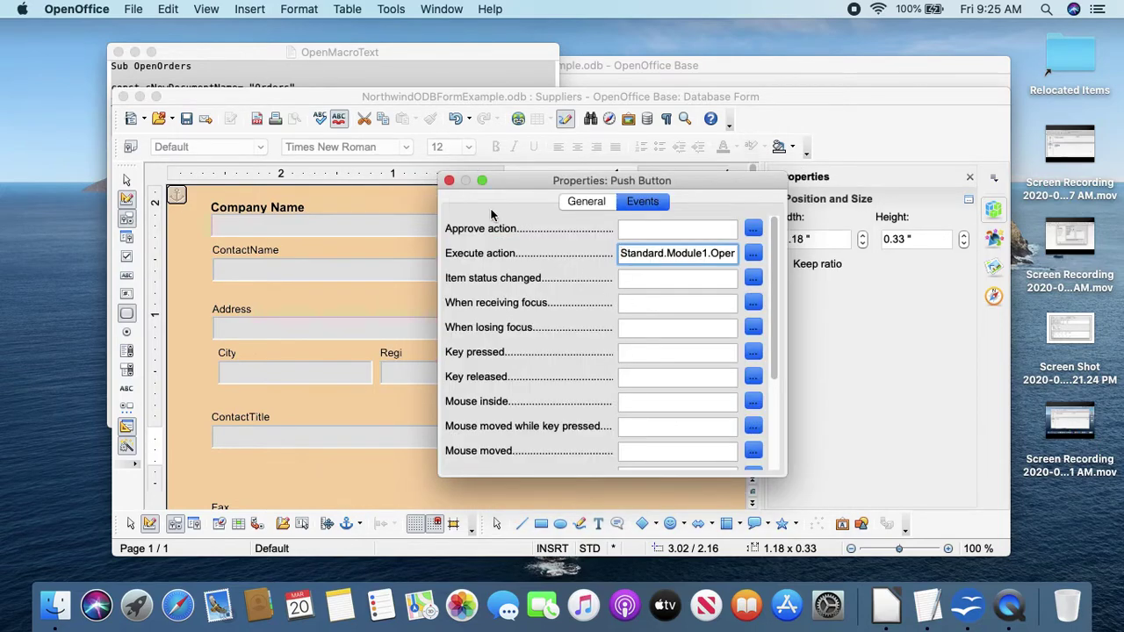
pyautogui.click(449, 181)
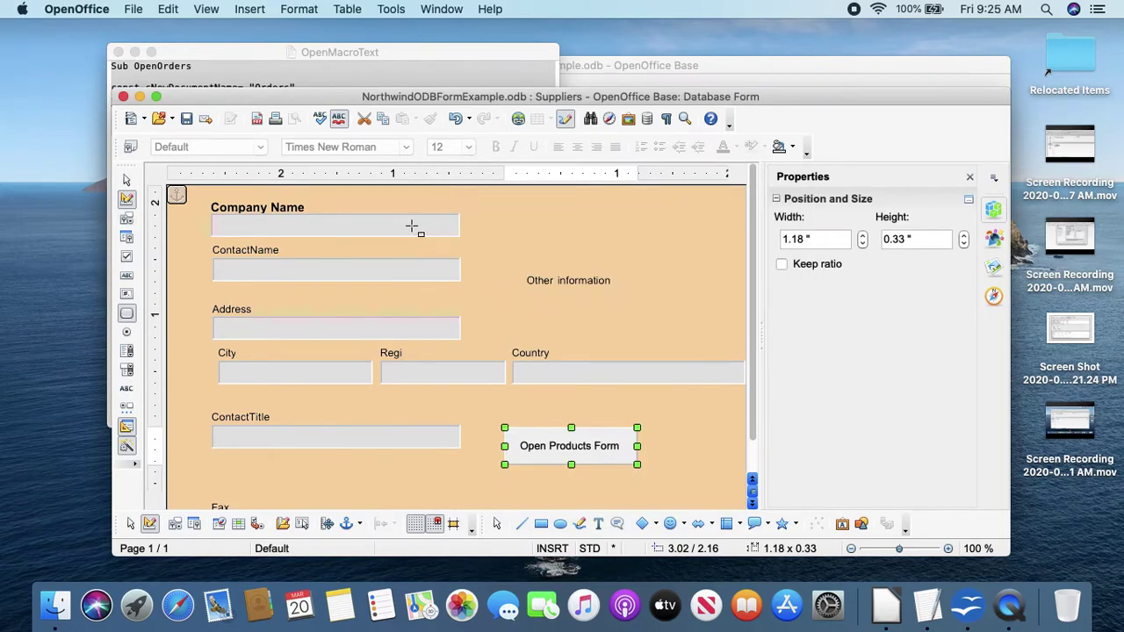
# Step: Save and close the Suppliers form, then test that its button opens the Products form
pyautogui.click(124, 97)
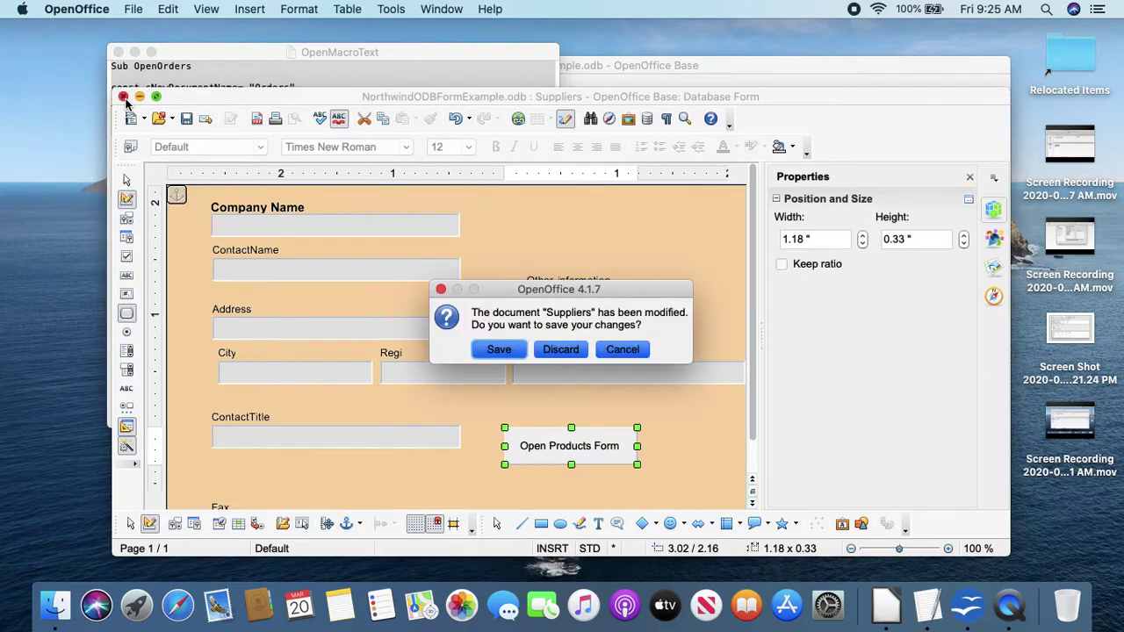
pyautogui.click(500, 350)
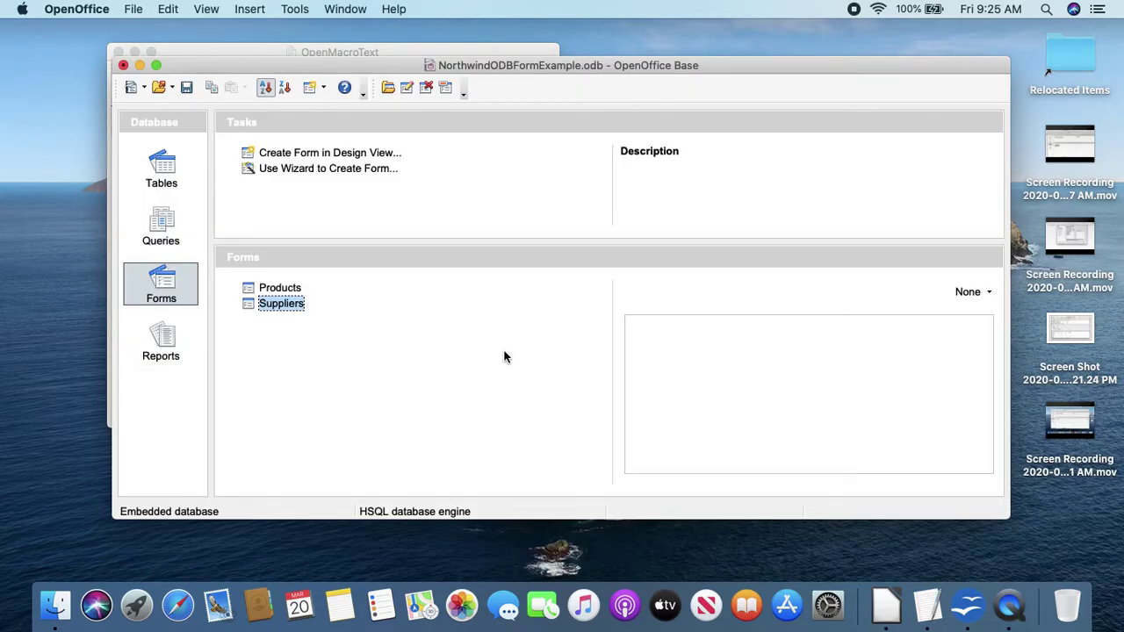
pyautogui.doubleClick(281, 304)
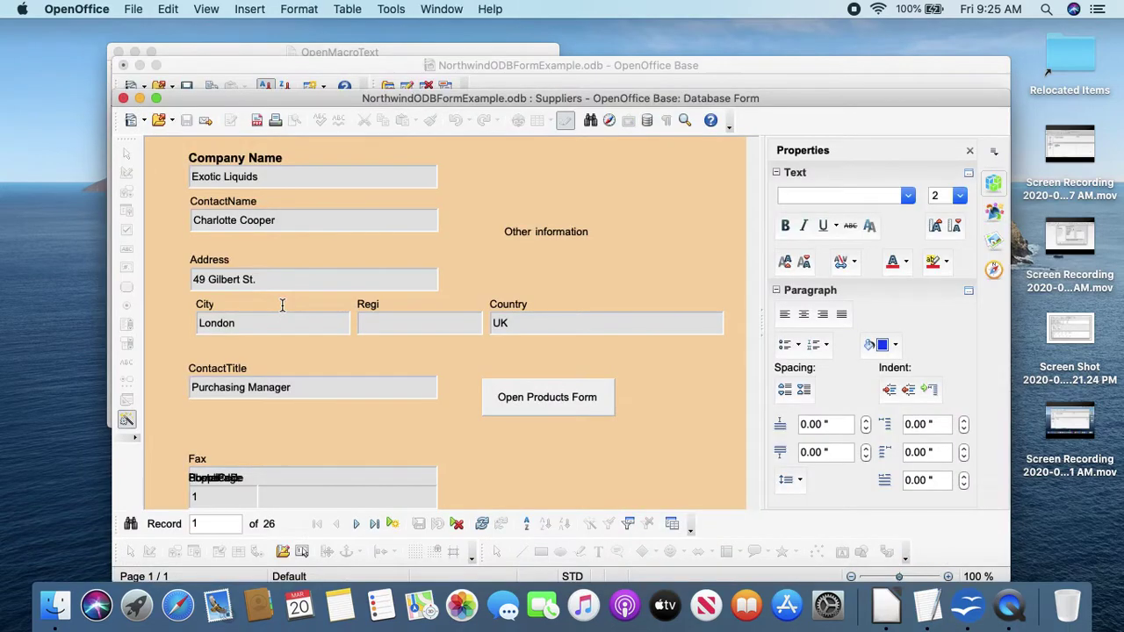
pyautogui.click(527, 401)
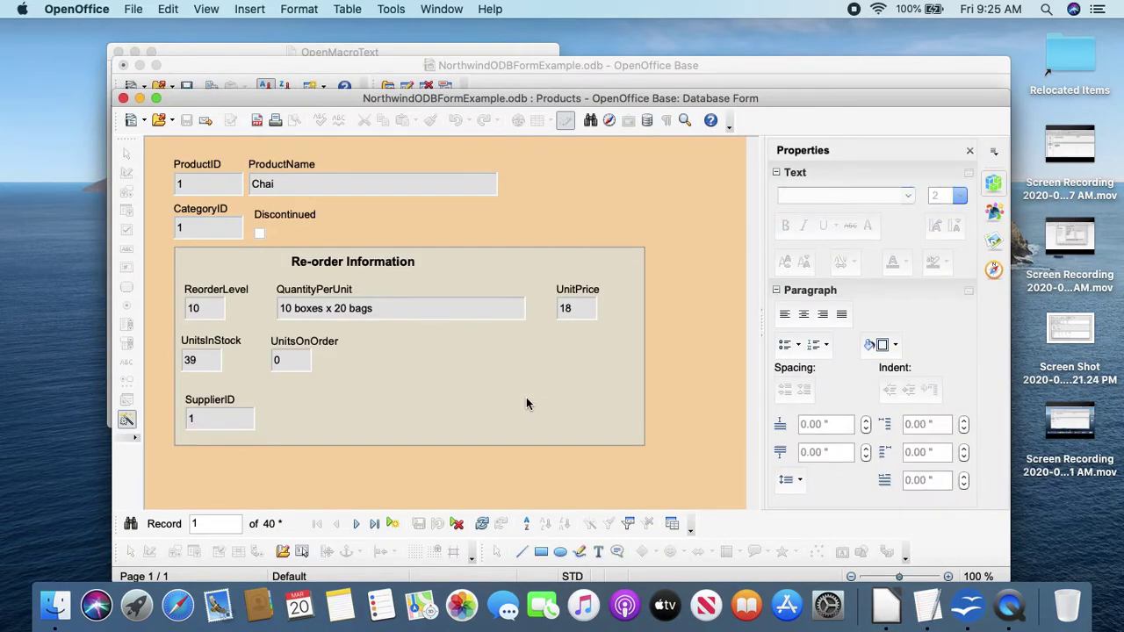
pyautogui.click(124, 98)
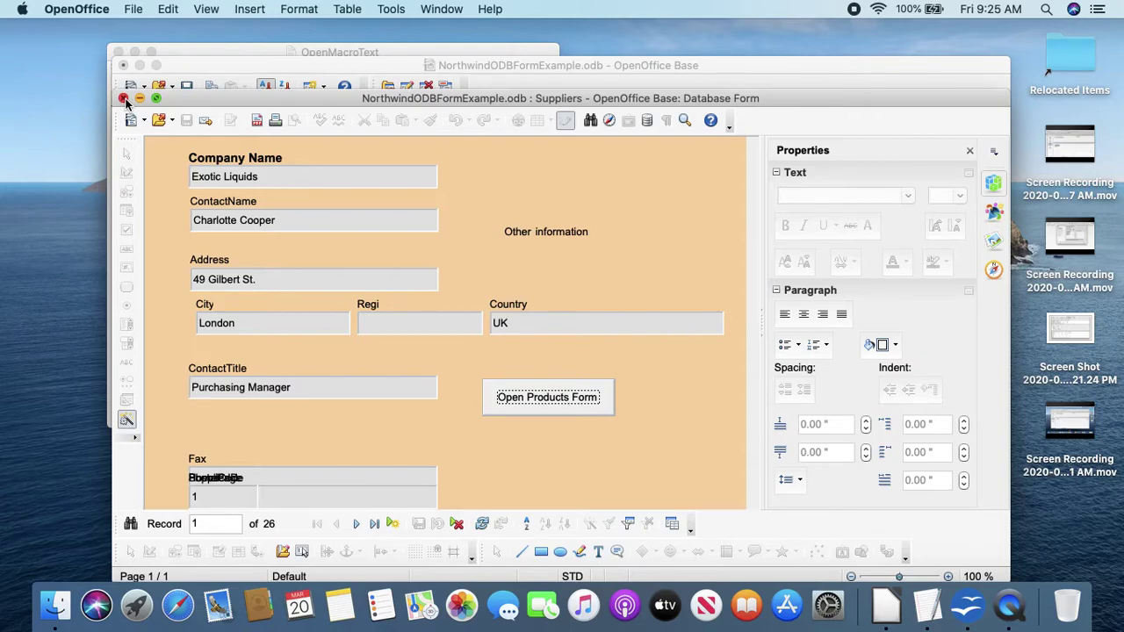
pyautogui.click(124, 98)
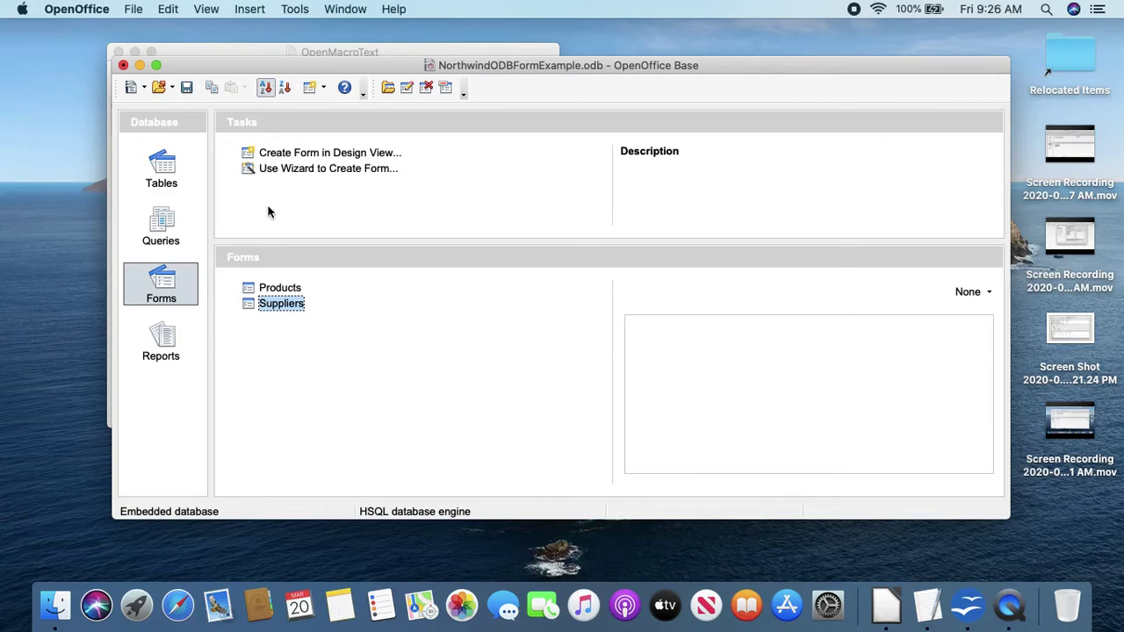
# Step: Create a new form in Design View with a label near the top reading 'Main Menu for My Forms'
pyautogui.click(299, 153)
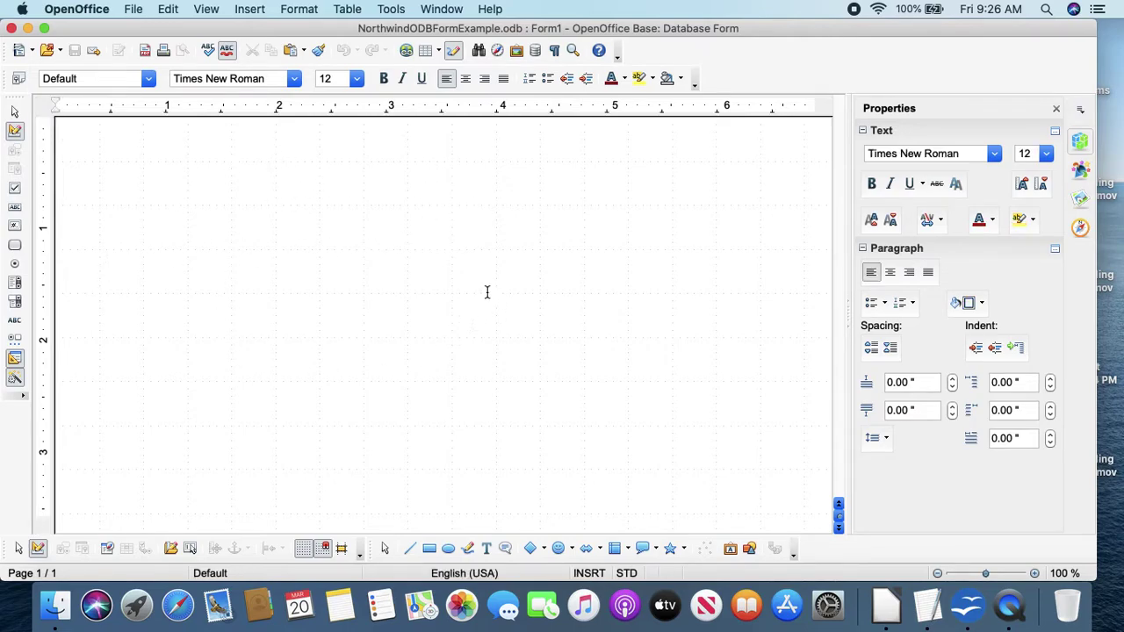
pyautogui.click(16, 325)
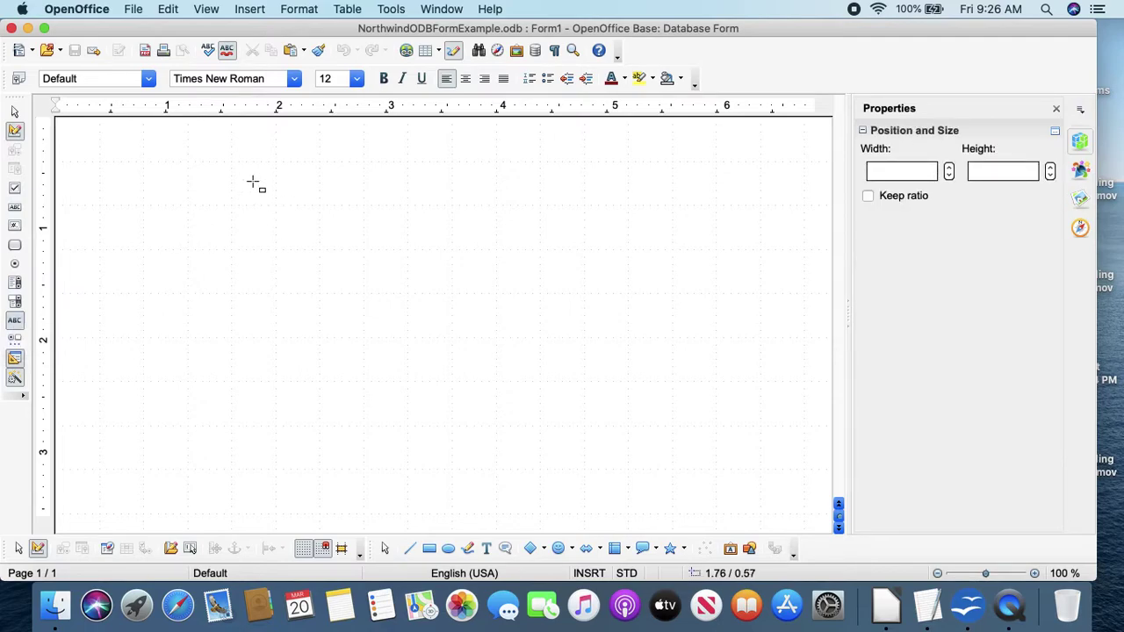
pyautogui.moveTo(254, 184); pyautogui.dragTo(503, 213)
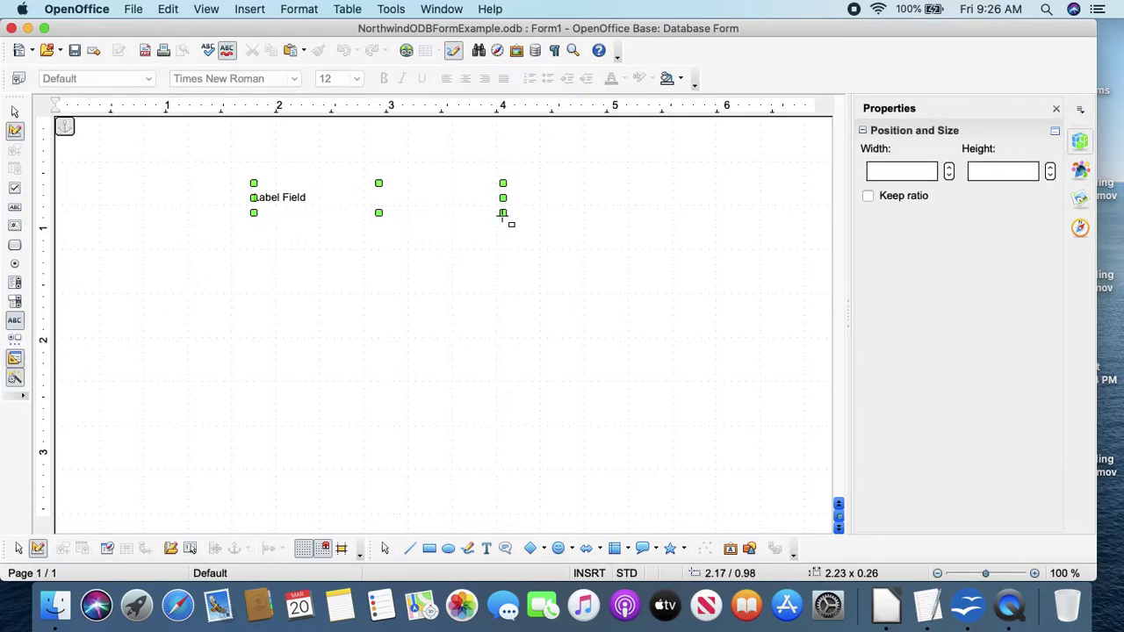
pyautogui.doubleClick(430, 198)
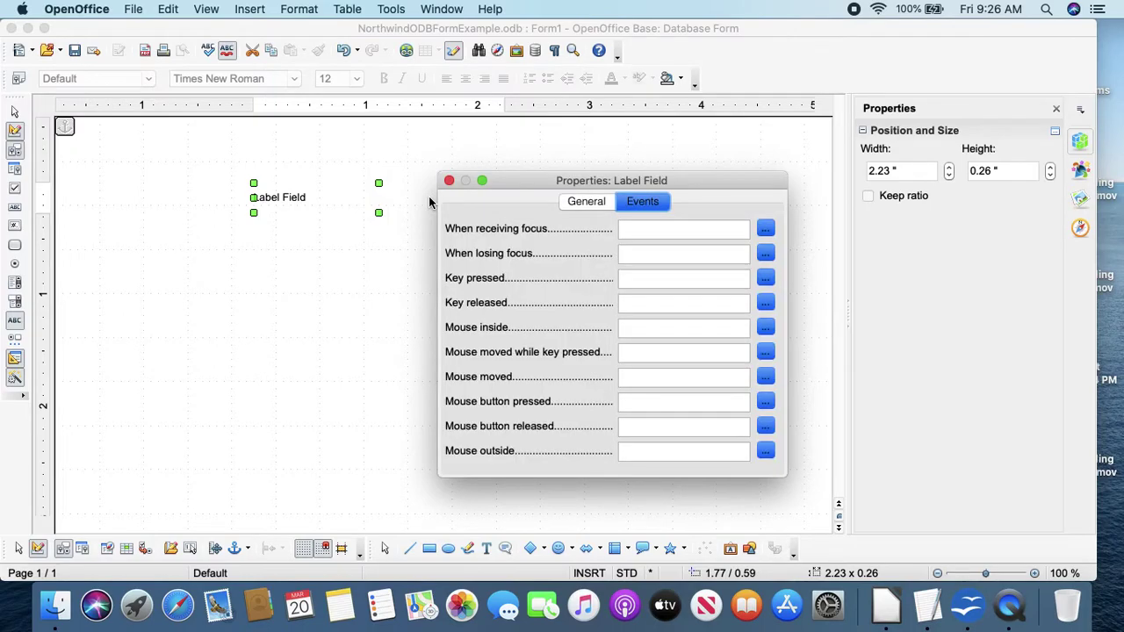
pyautogui.click(591, 202)
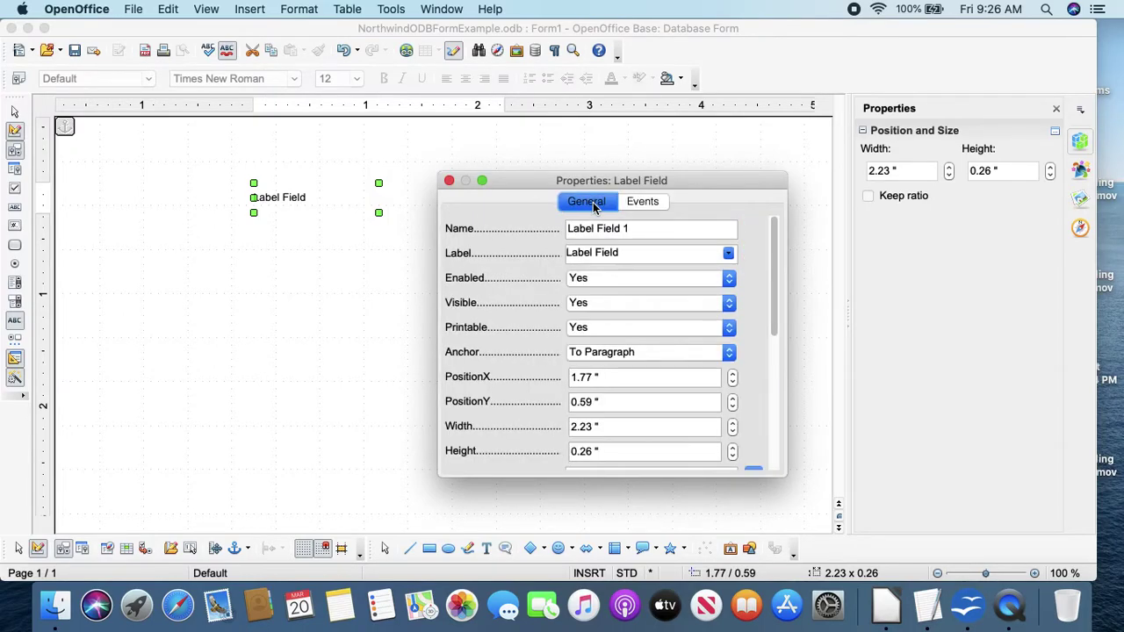
pyautogui.click(635, 252)
pyautogui.press('BackSpace')
pyautogui.press('BackSpace')
pyautogui.press('BackSpace')
pyautogui.press('BackSpace')
pyautogui.press('BackSpace')
pyautogui.press('BackSpace')
pyautogui.press('BackSpace')
pyautogui.press('BackSpace')
pyautogui.press('BackSpace')
pyautogui.press('BackSpace')
pyautogui.press('BackSpace')
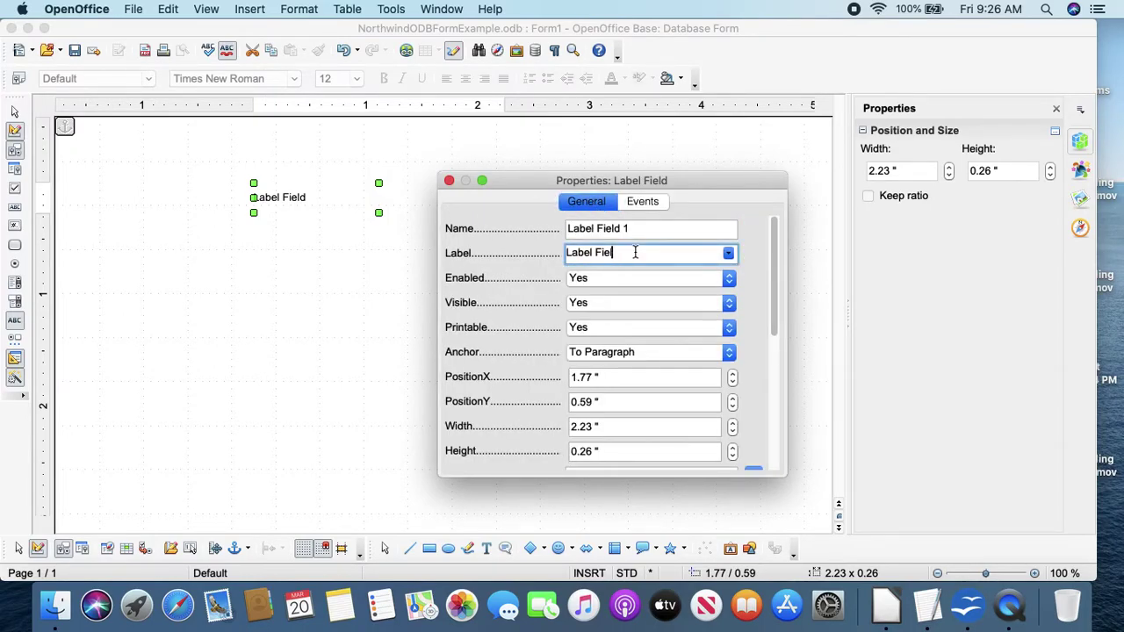
pyautogui.write('Main Menu formy Forms')
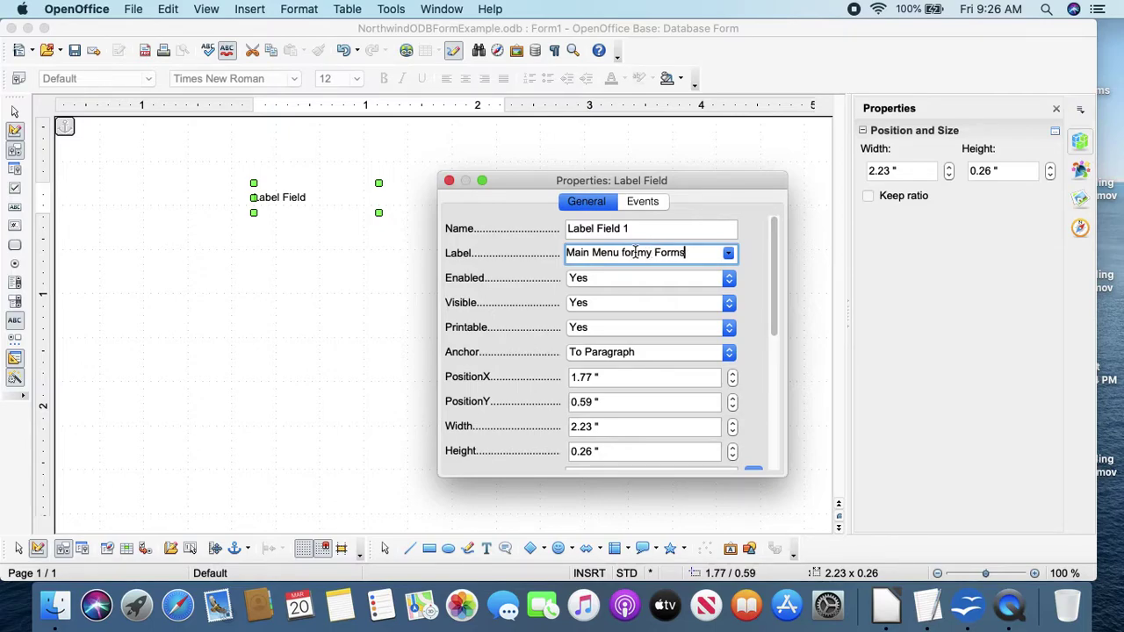
pyautogui.press('Left')
pyautogui.press('Left')
pyautogui.press('Left')
pyautogui.press('Left')
pyautogui.press('Left')
pyautogui.press('Left')
pyautogui.press('Left')
pyautogui.press('BackSpace')
pyautogui.write('M')
pyautogui.click(772, 402)
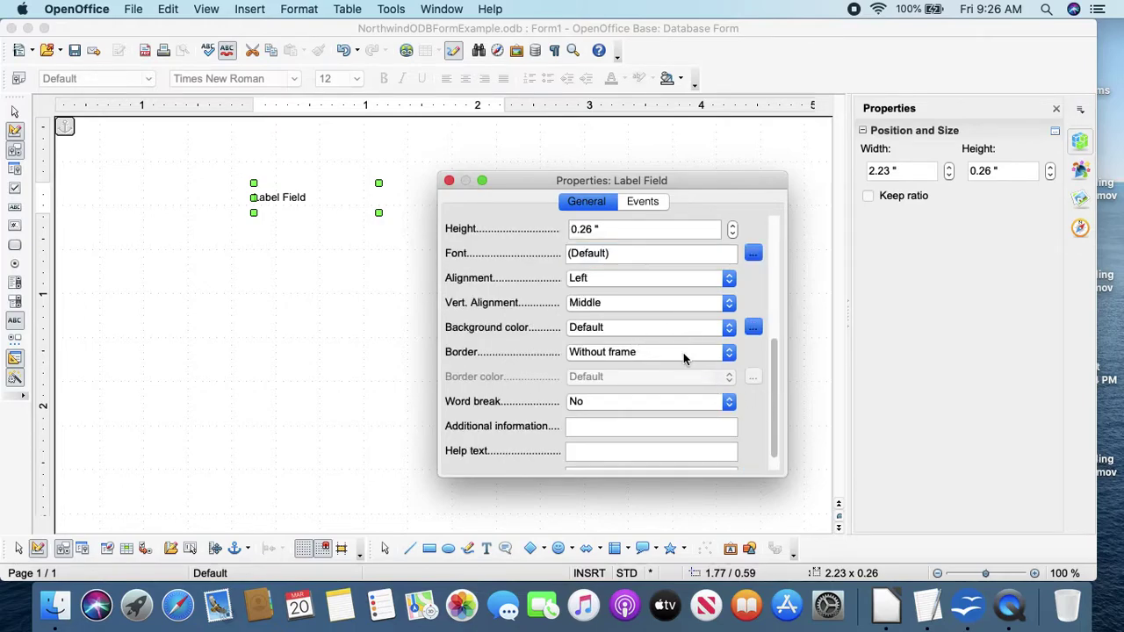
# Step: Set the label's font to Bold, size 10
pyautogui.click(754, 255)
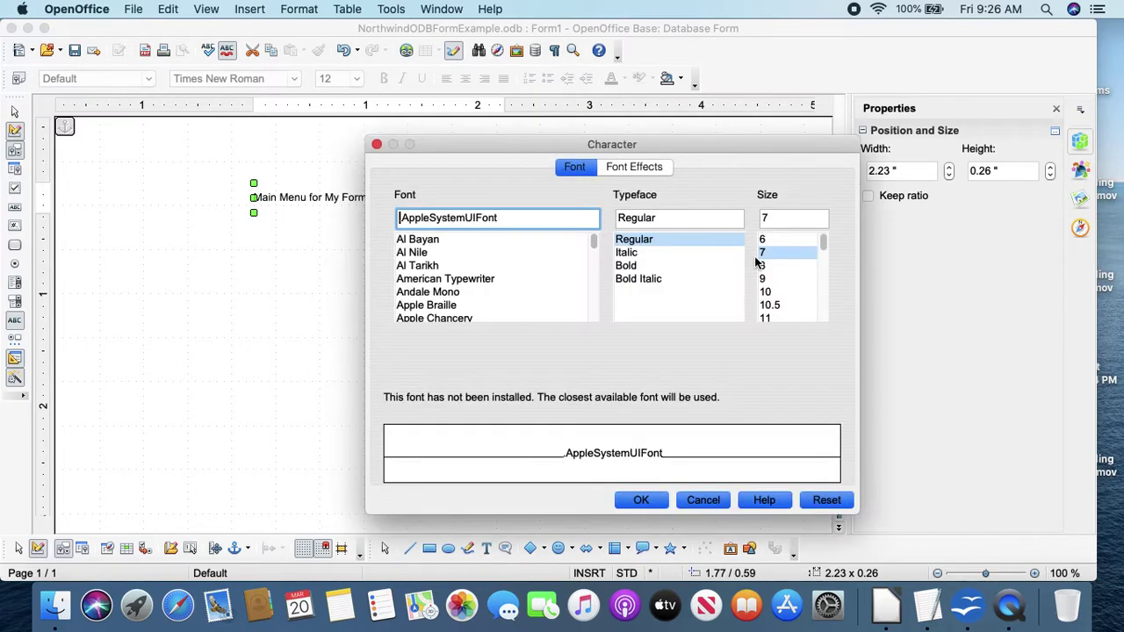
pyautogui.click(650, 267)
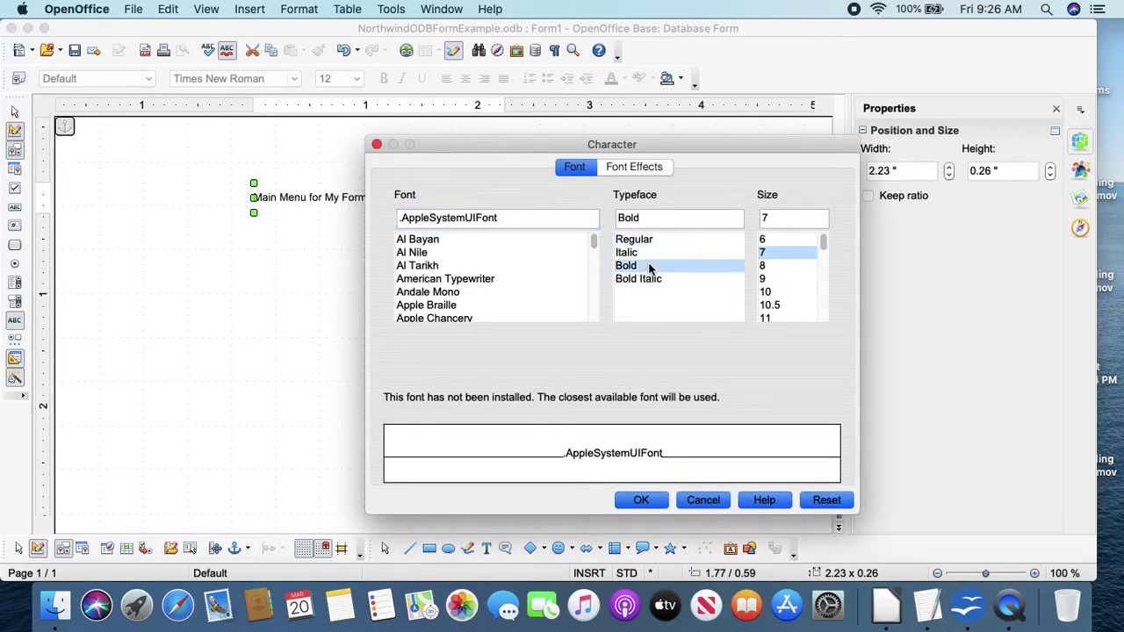
pyautogui.click(771, 294)
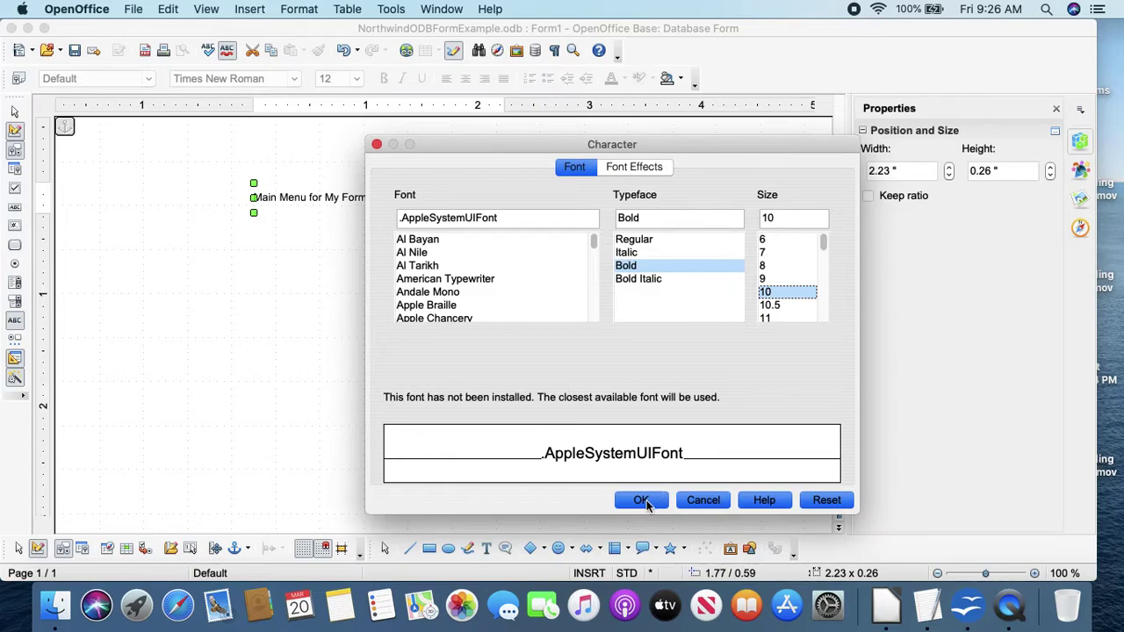
pyautogui.click(647, 501)
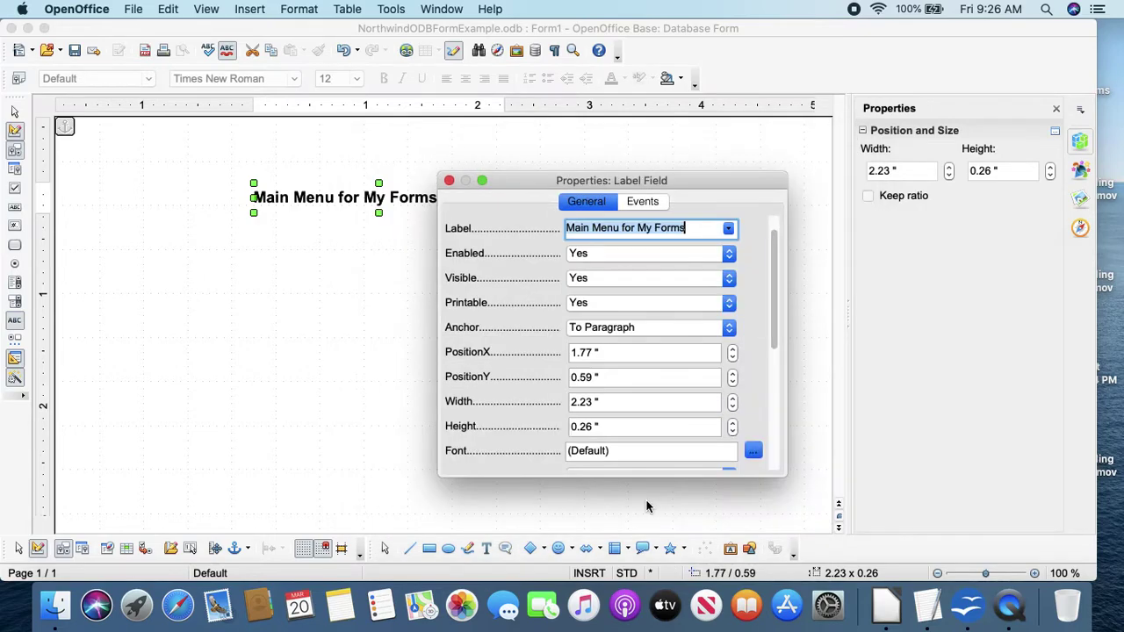
pyautogui.click(449, 180)
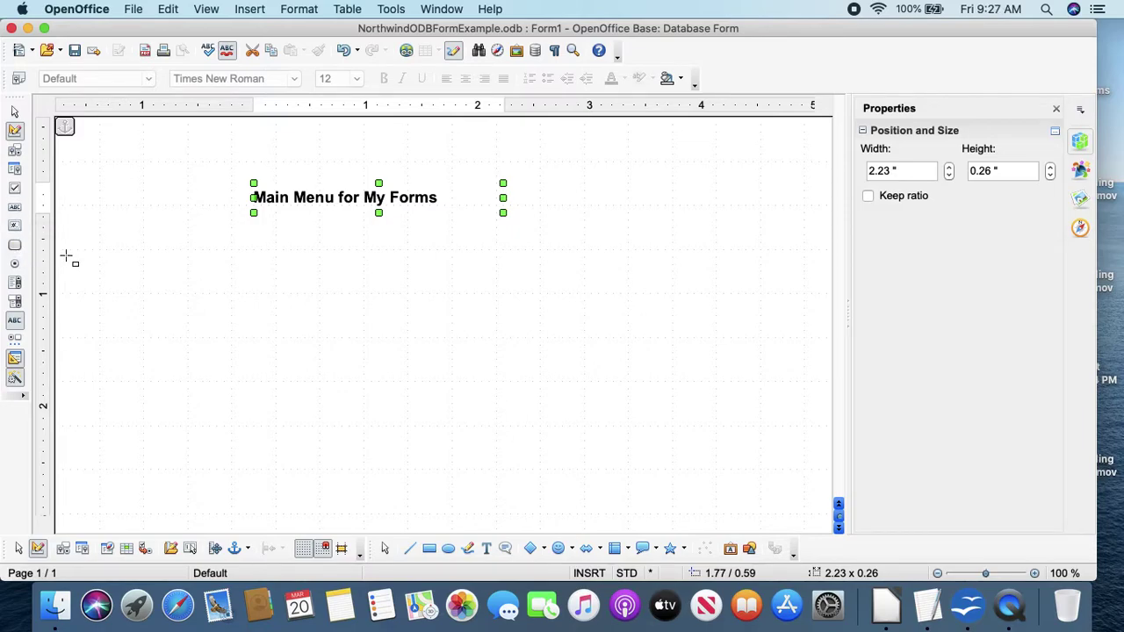
# Step: Draw a push button below the 'Main Menu for My Forms' label
pyautogui.click(16, 246)
pyautogui.moveTo(173, 264); pyautogui.dragTo(320, 309)
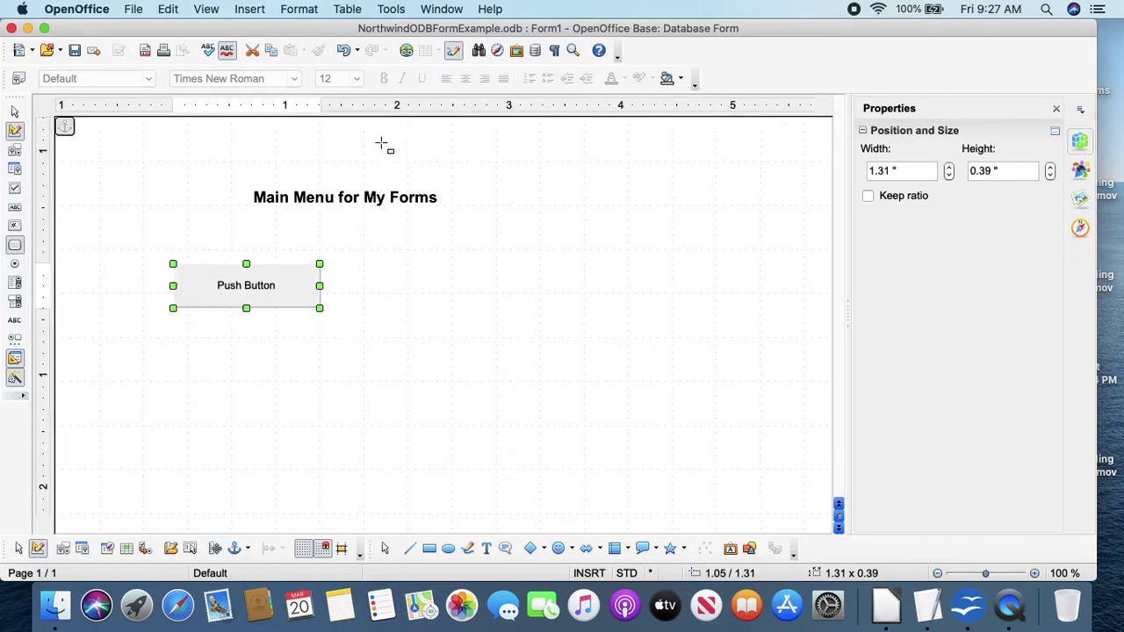
pyautogui.doubleClick(282, 302)
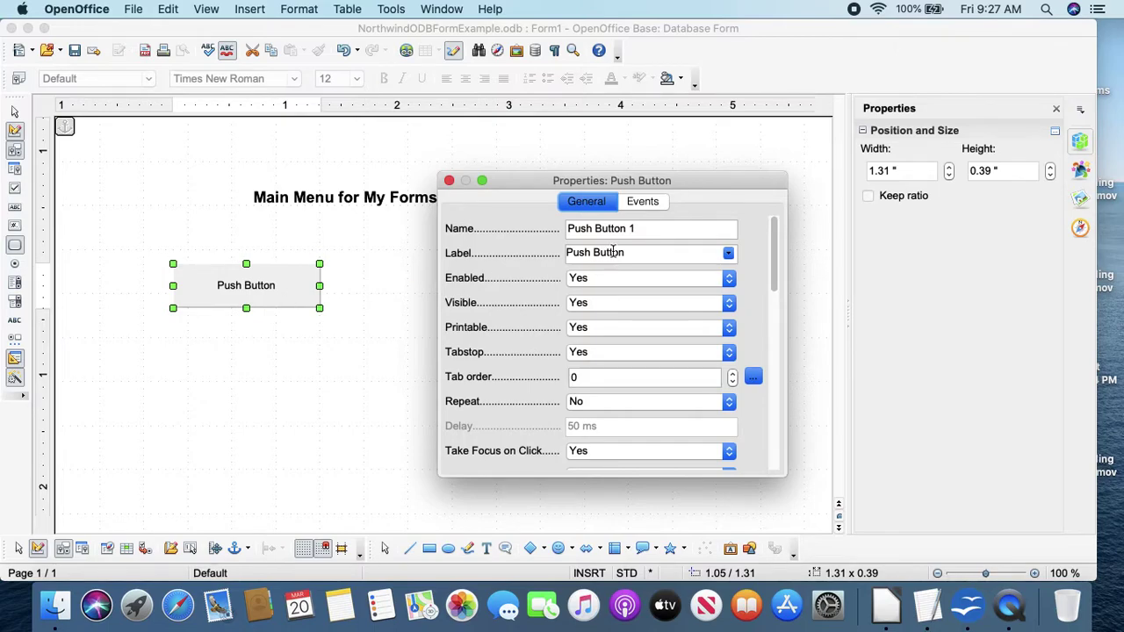
# Step: Make the button's Execute action run Standard.Module1.OpenProducts and close its properties
pyautogui.click(647, 204)
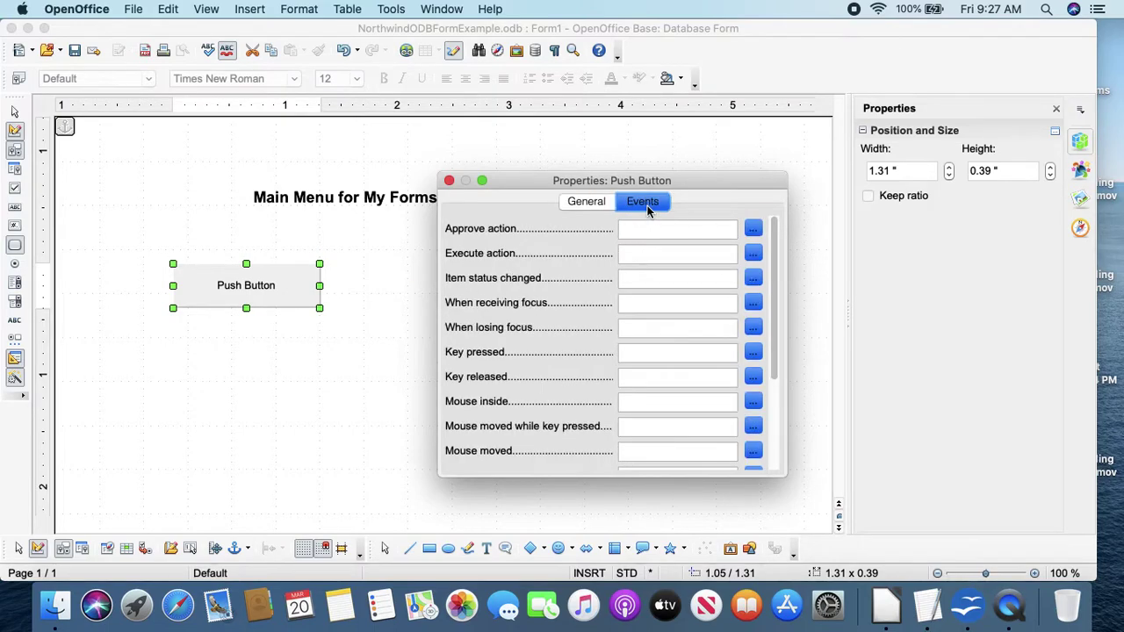
pyautogui.click(655, 252)
pyautogui.click(753, 254)
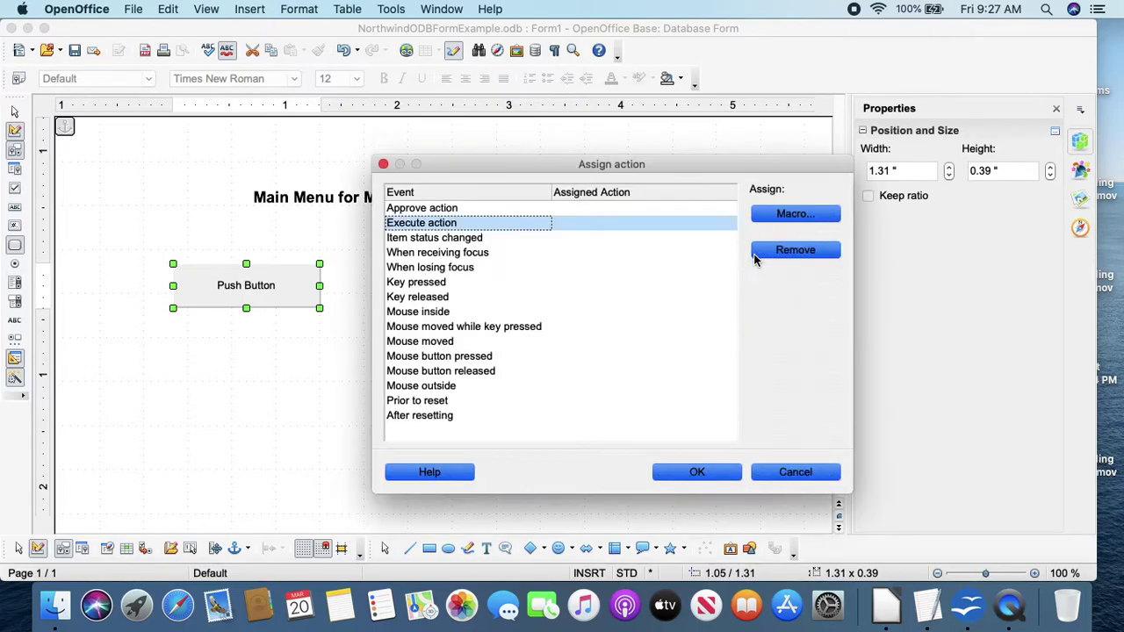
pyautogui.click(782, 215)
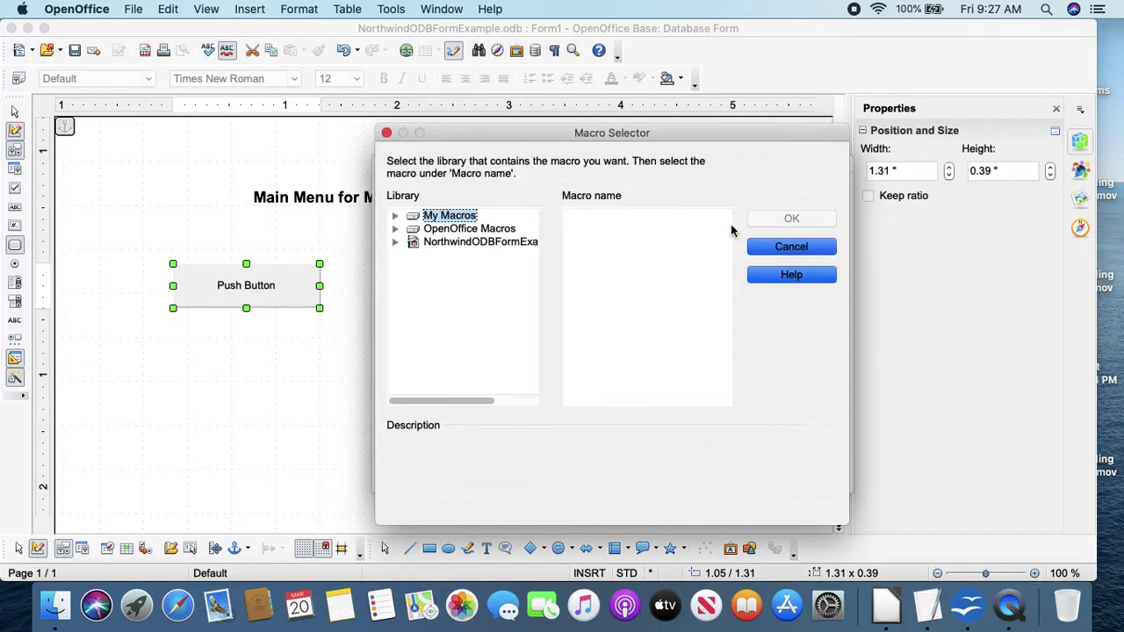
pyautogui.doubleClick(531, 244)
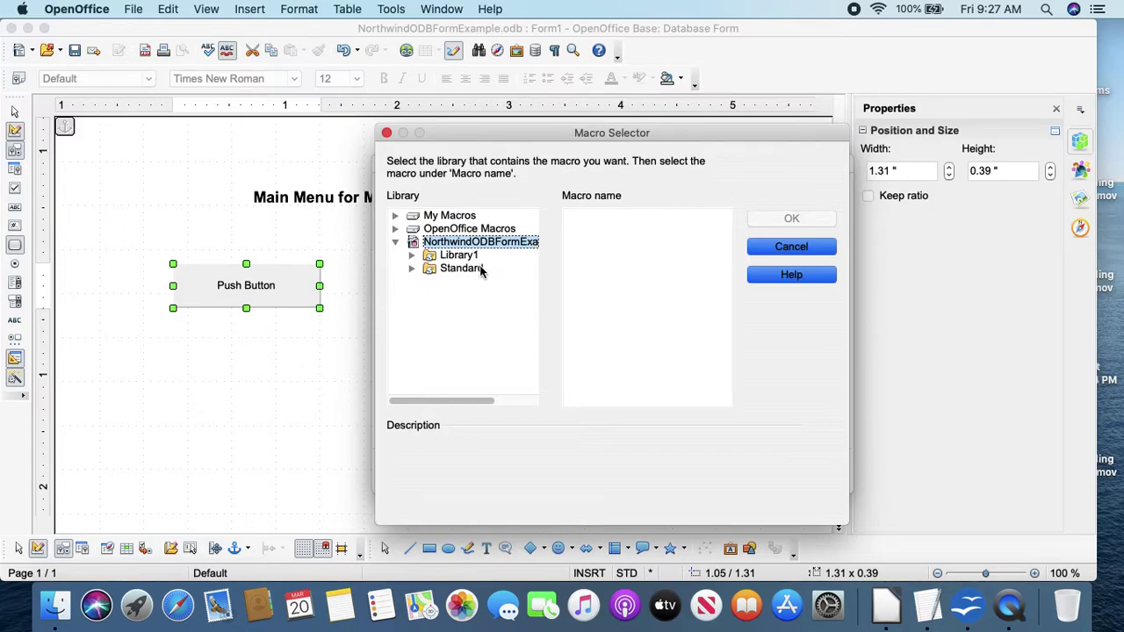
pyautogui.doubleClick(478, 269)
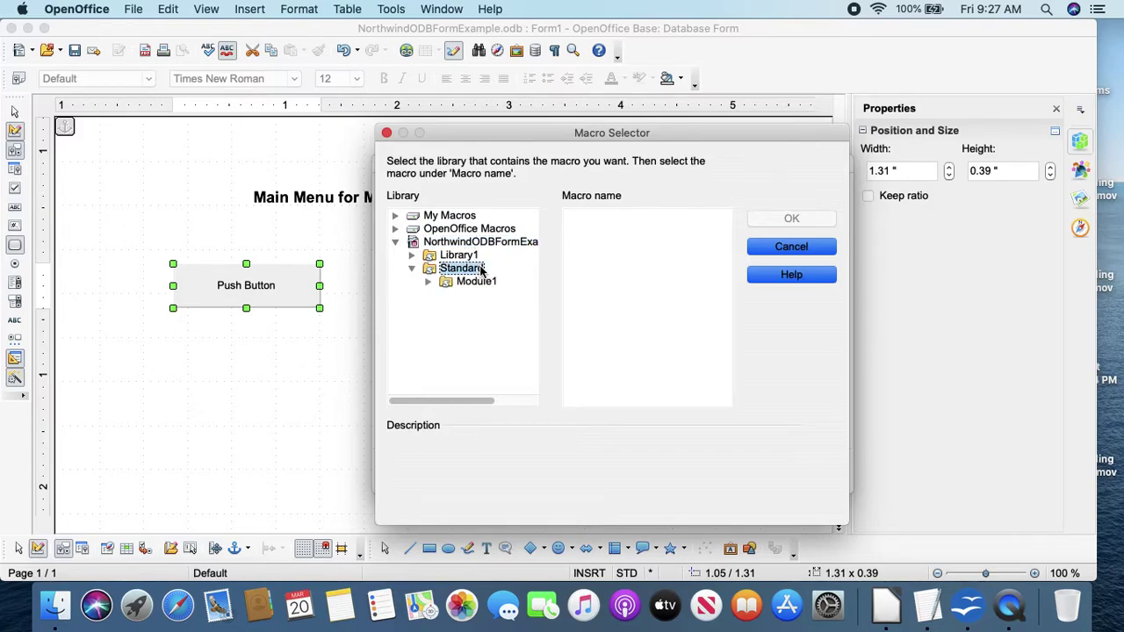
pyautogui.click(478, 281)
pyautogui.doubleClick(618, 231)
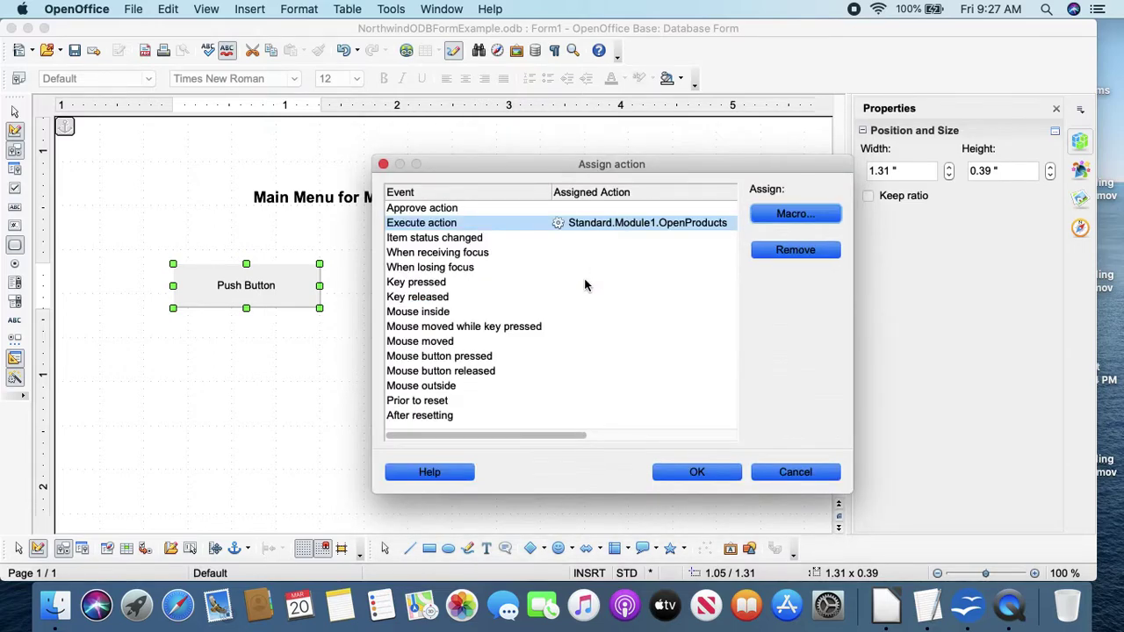
pyautogui.click(675, 475)
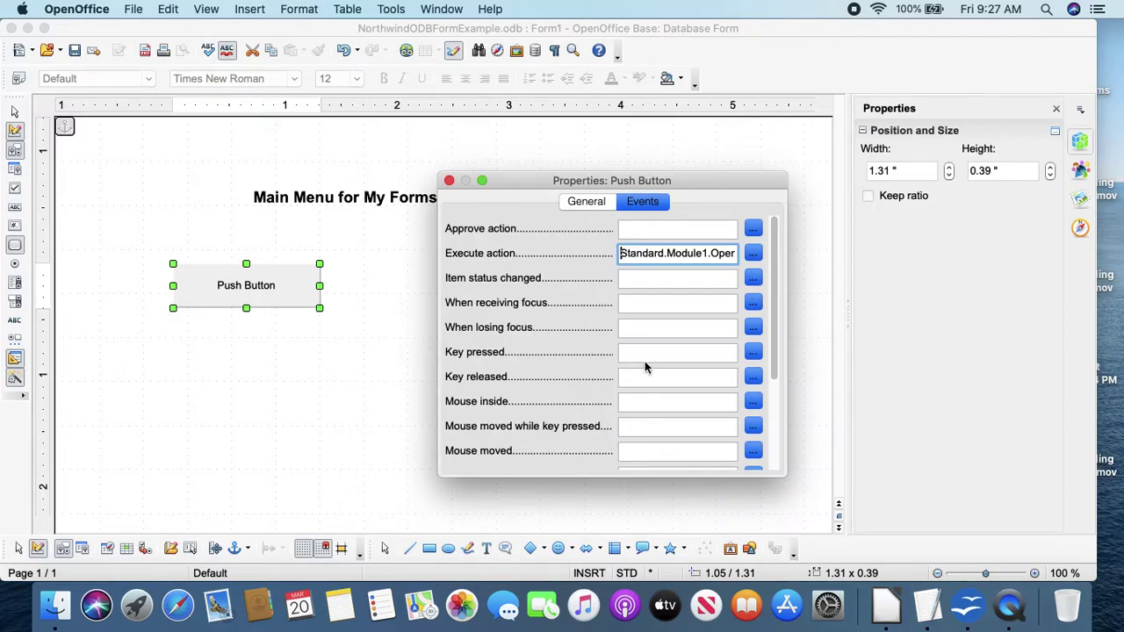
pyautogui.click(448, 180)
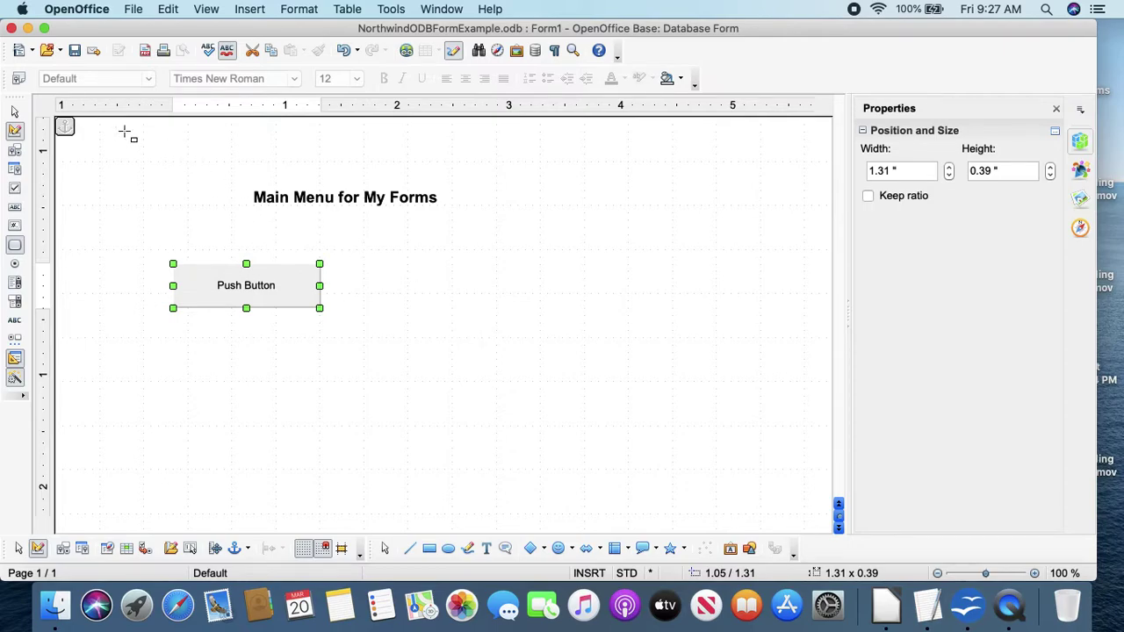
# Step: Close the new form, keeping its changes, and save it as NavigationForm
pyautogui.click(11, 29)
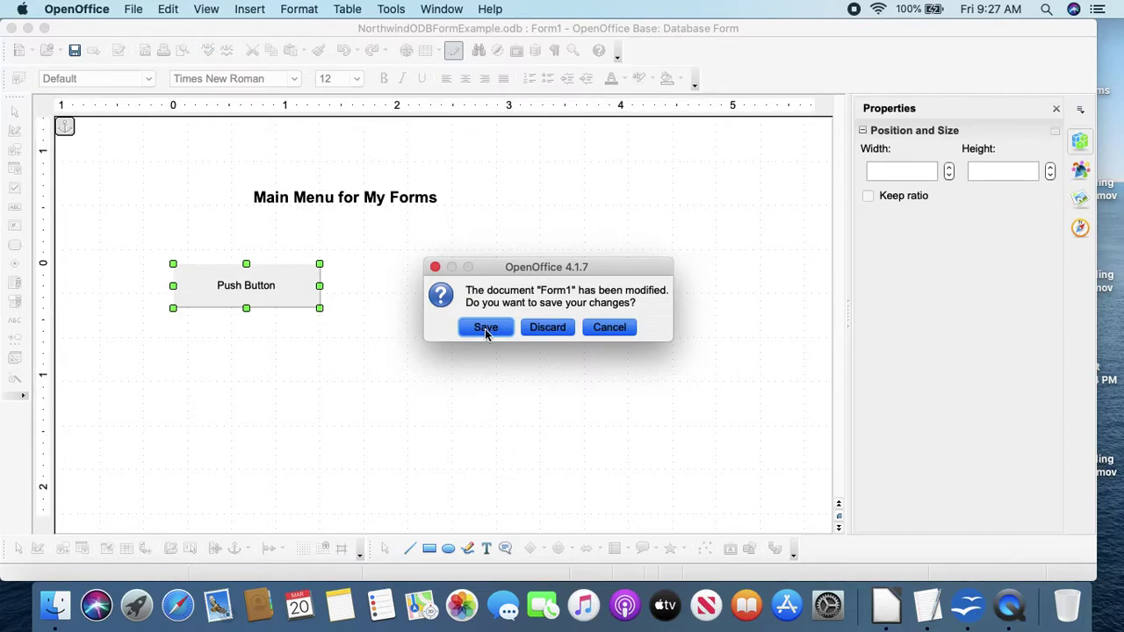
pyautogui.click(484, 328)
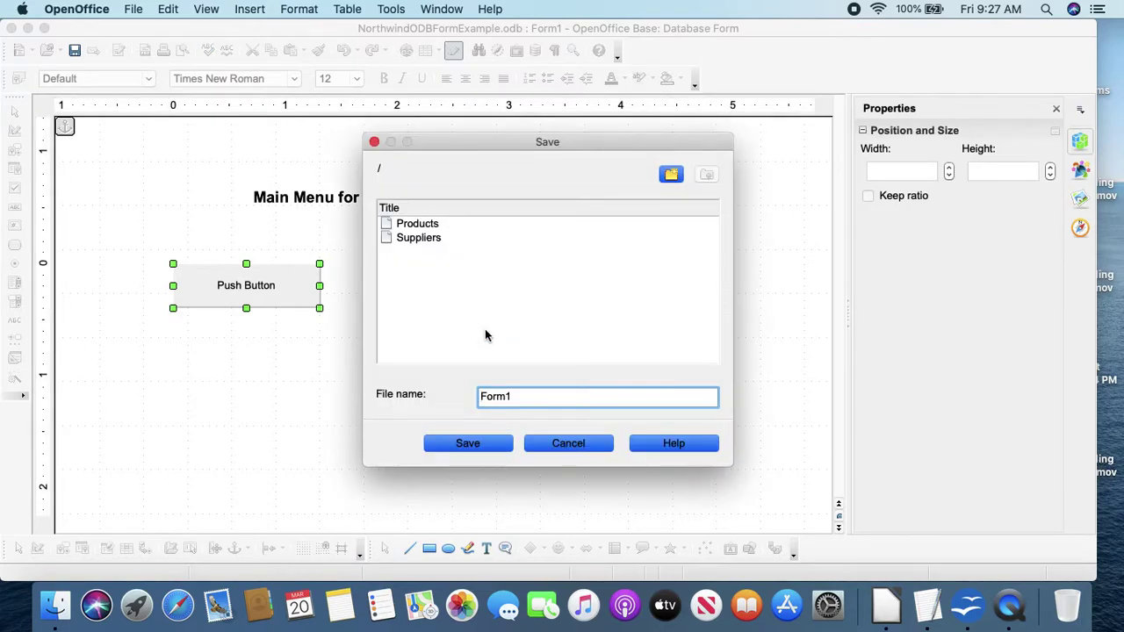
pyautogui.doubleClick(498, 400)
pyautogui.write('Navigation')
pyautogui.press('BackSpace')
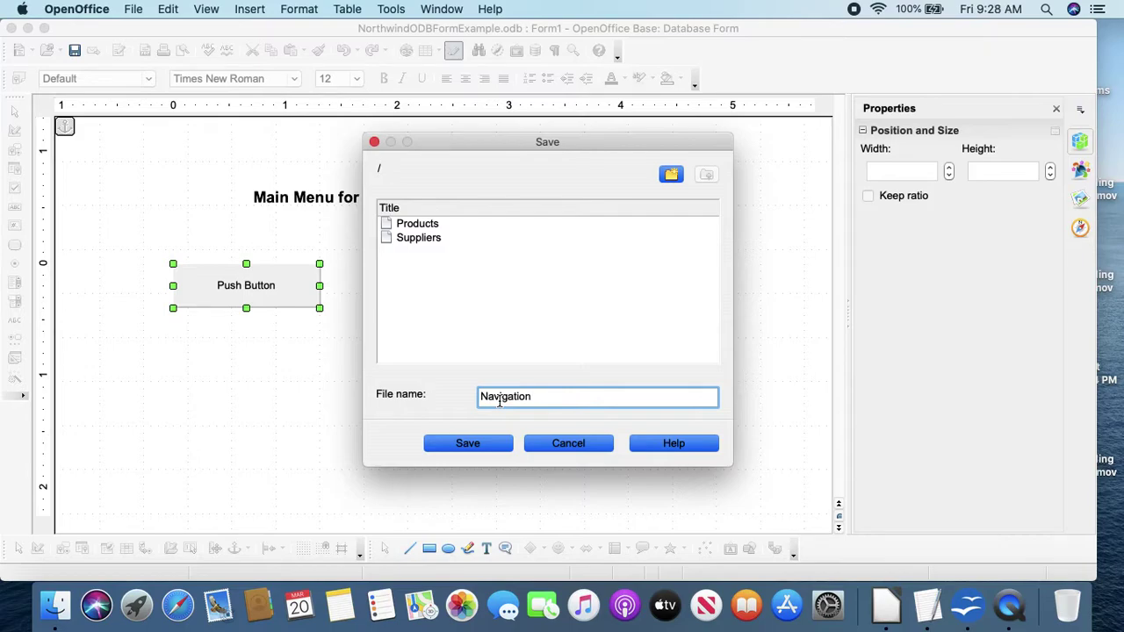
pyautogui.write('Form')
pyautogui.click(459, 452)
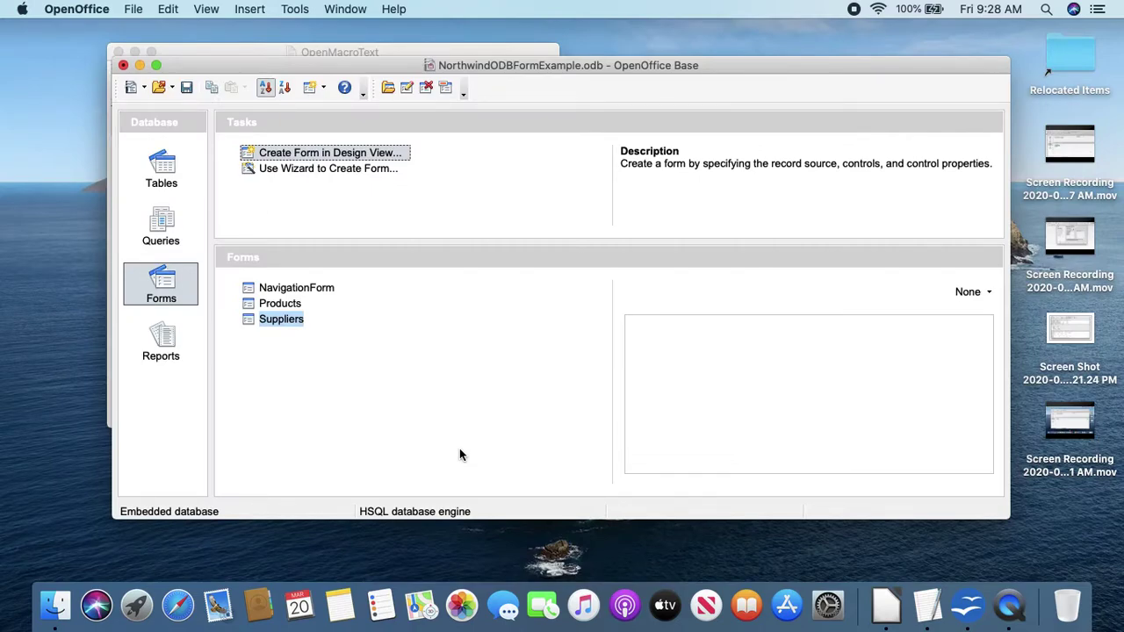